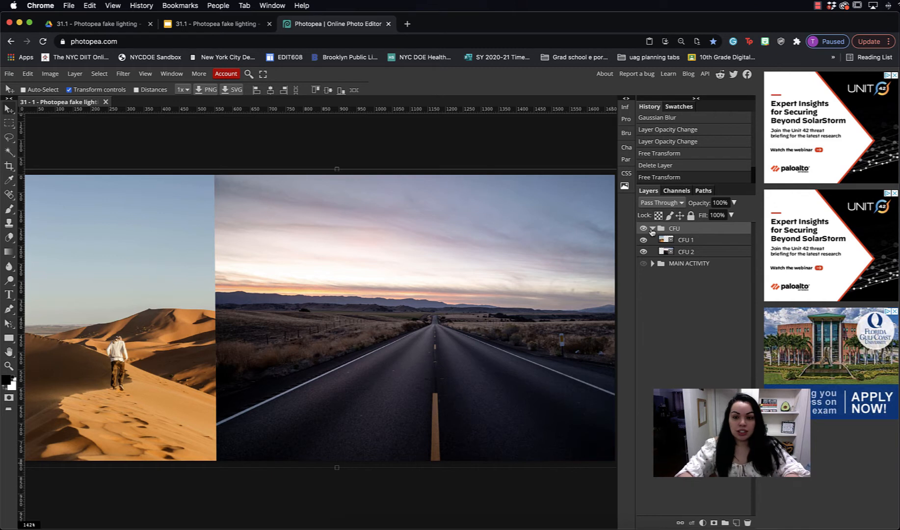
Step: Select the CFU 1 desert layer and hide the CFU 2 layer
{"action": "left_click", "coordinate": [711, 241]}
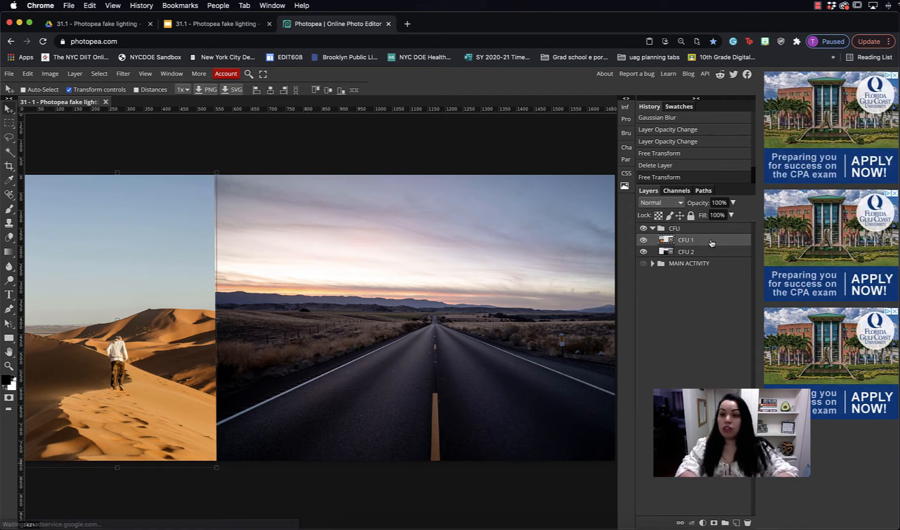
{"action": "left_click", "coordinate": [644, 252]}
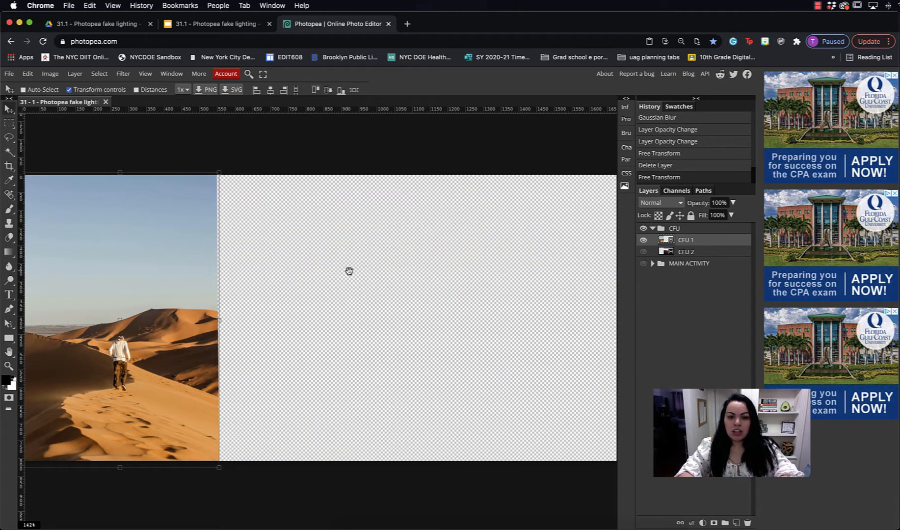
{"action": "left_click_drag", "start_coordinate": [348, 269], "coordinate": [454, 267]}
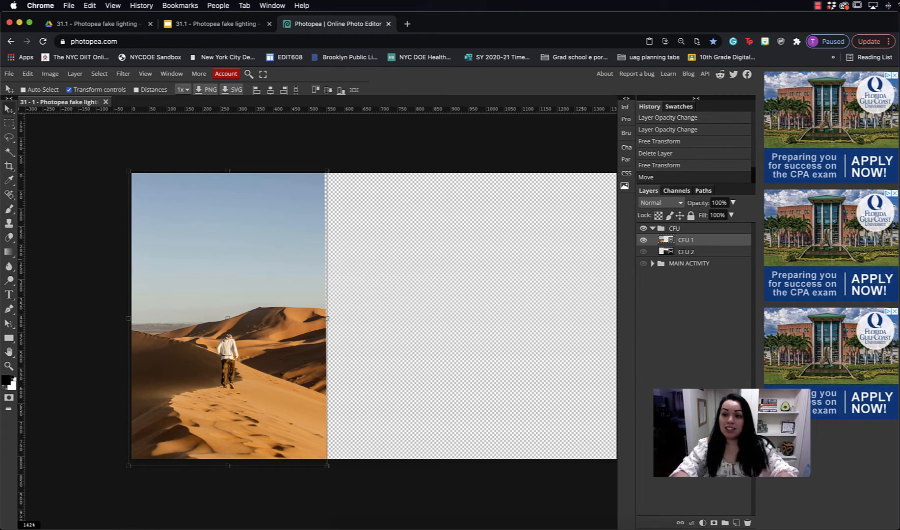
Step: Add a new layer above CFU 1 and set its blend mode to Screen
{"action": "left_click", "coordinate": [737, 523]}
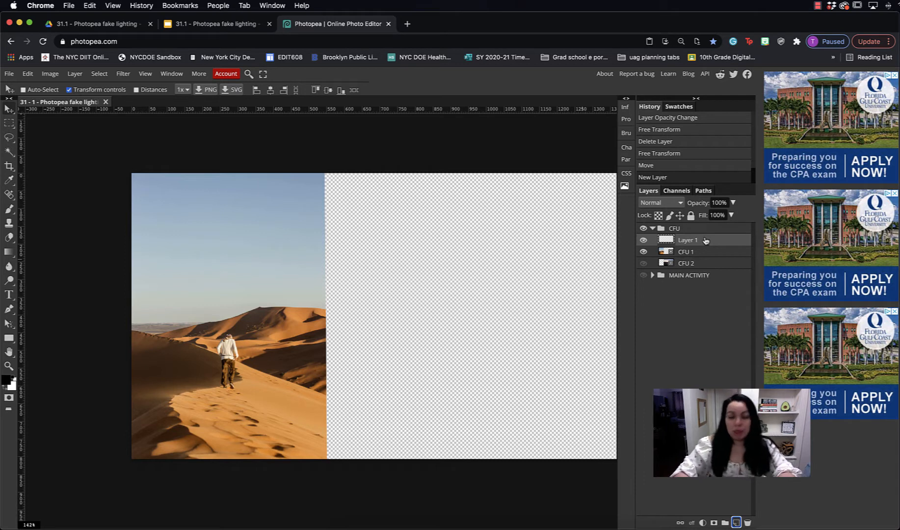
{"action": "left_click", "coordinate": [663, 202]}
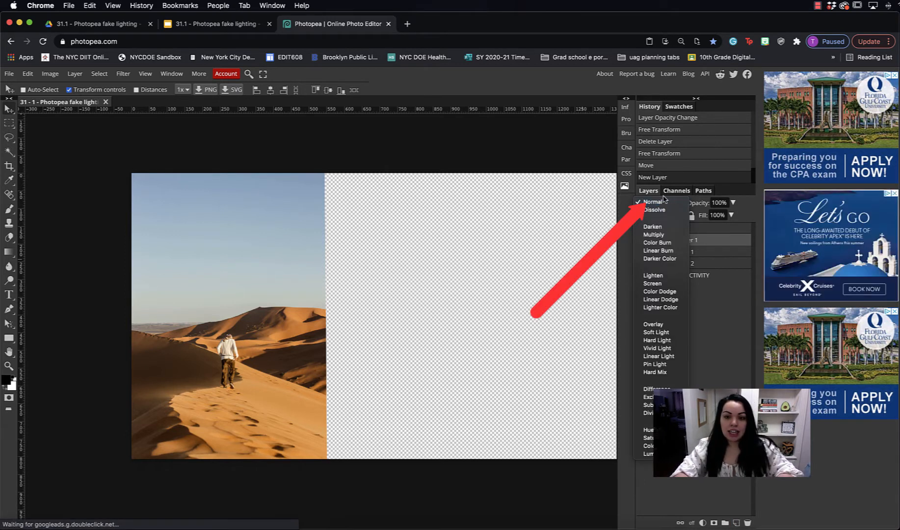
{"action": "left_click", "coordinate": [681, 284]}
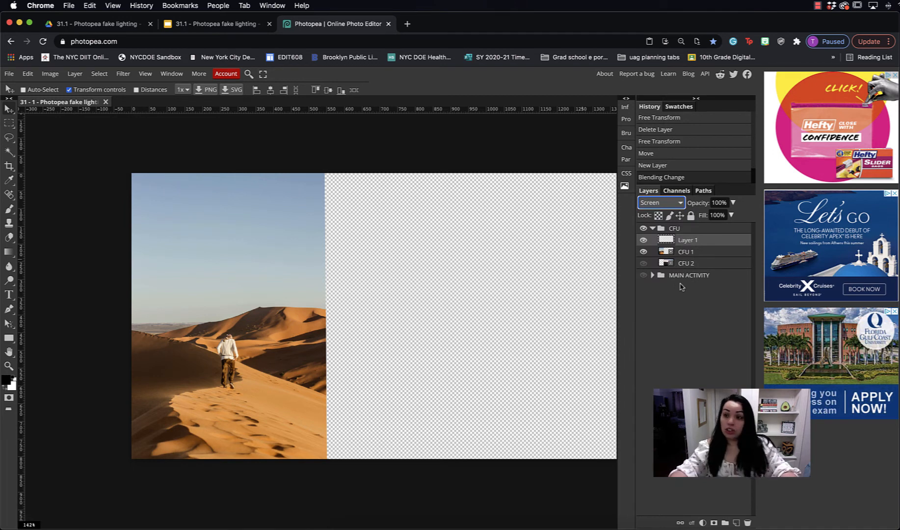
Step: Edit the gradient so its start colour is yellow and its end colour is orange (e6951e)
{"action": "key", "text": "g"}
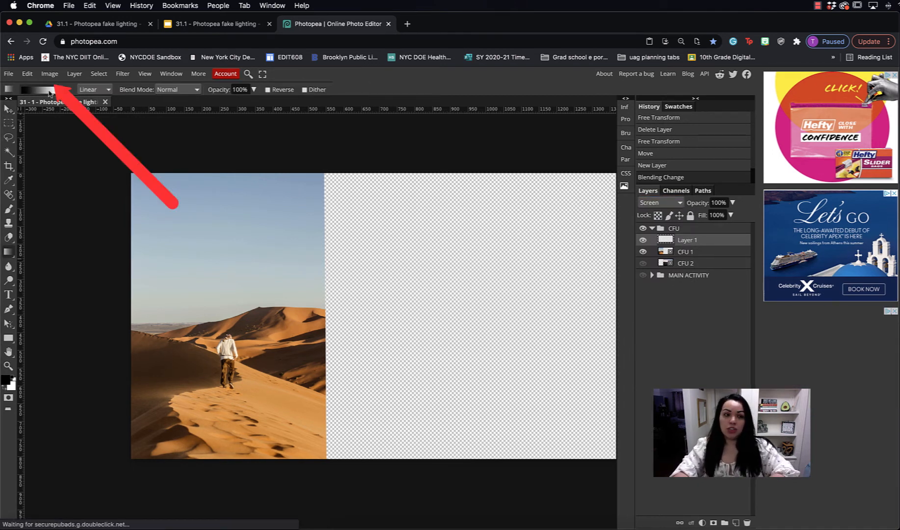
{"action": "left_click", "coordinate": [50, 92]}
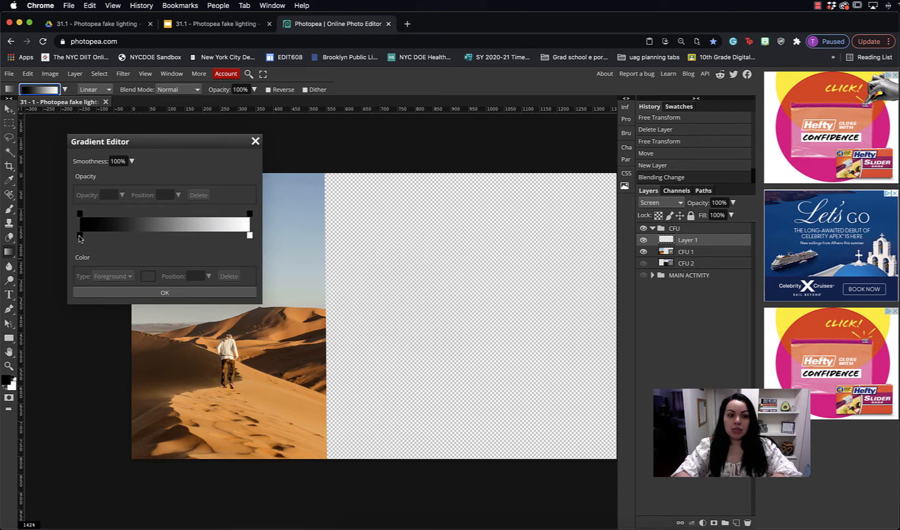
{"action": "double_click", "coordinate": [80, 235]}
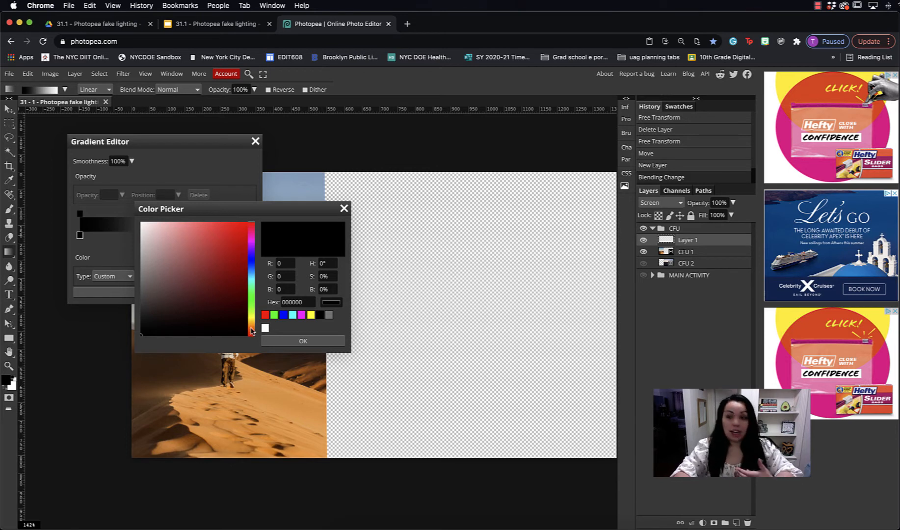
{"action": "left_click", "coordinate": [252, 322]}
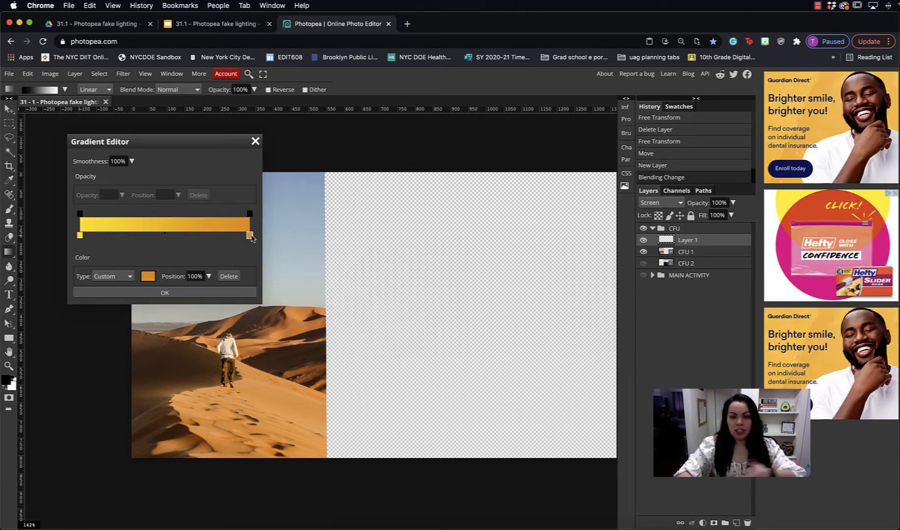
Step: Reposition the orange gradient stop at 48% and add another orange stop at 100%
{"action": "left_click_drag", "start_coordinate": [250, 237], "coordinate": [161, 237]}
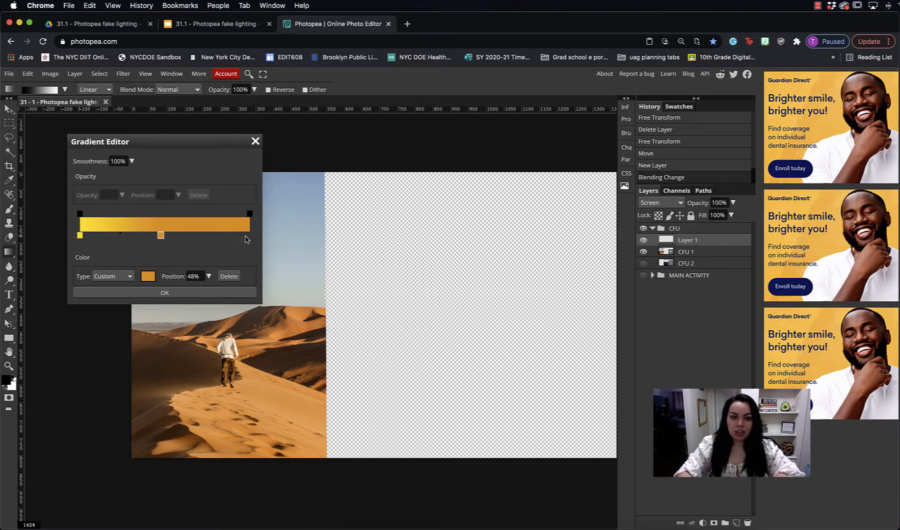
{"action": "left_click", "coordinate": [246, 239]}
{"action": "double_click", "coordinate": [246, 237]}
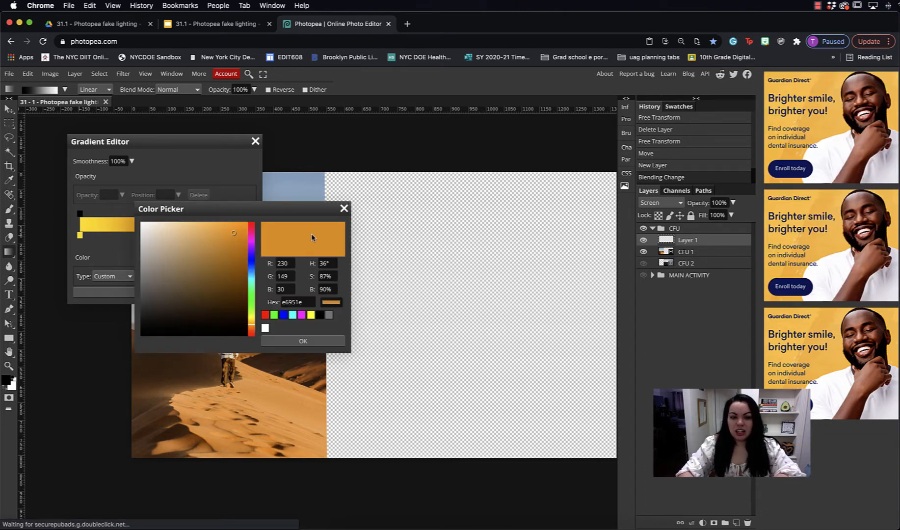
{"action": "left_click", "coordinate": [344, 208]}
{"action": "left_click", "coordinate": [213, 236]}
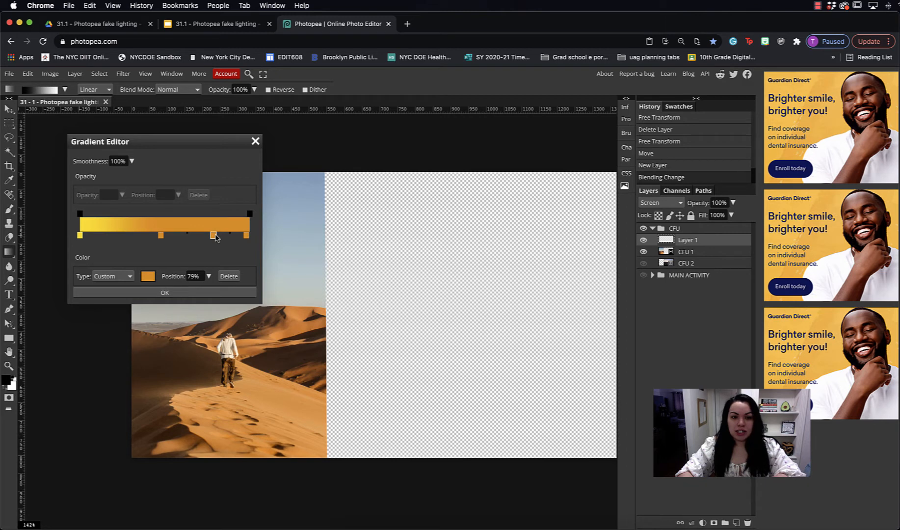
{"action": "left_click_drag", "start_coordinate": [213, 237], "coordinate": [217, 267]}
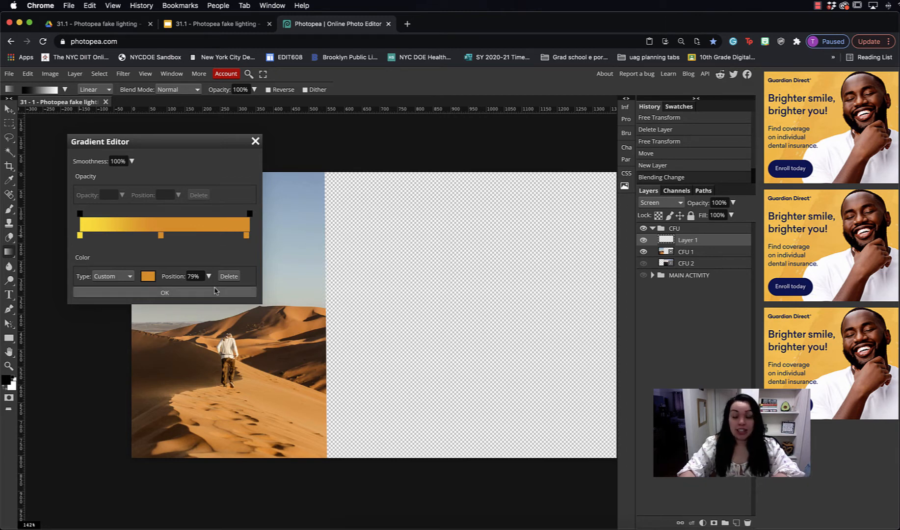
{"action": "left_click", "coordinate": [249, 236]}
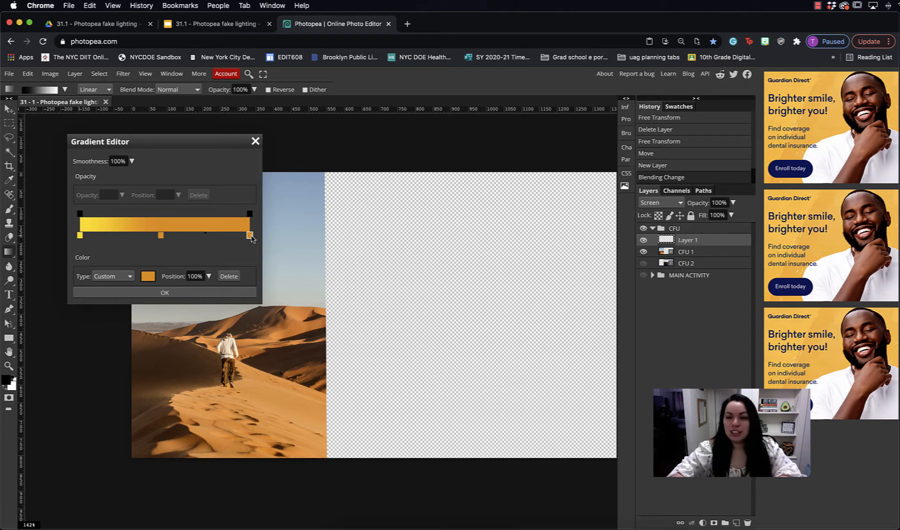
Step: Make the gradient's end opacity stop transparent and accept the edited gradient
{"action": "left_click", "coordinate": [250, 214]}
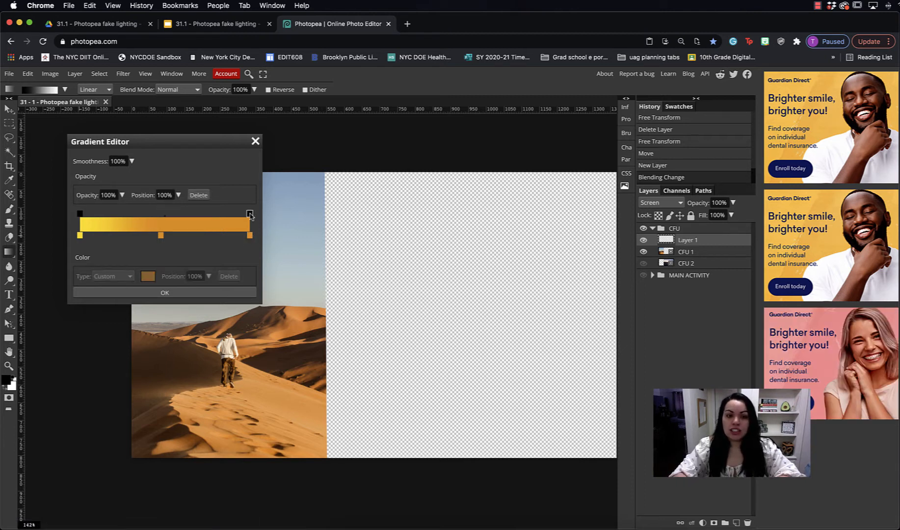
{"action": "left_click", "coordinate": [110, 195]}
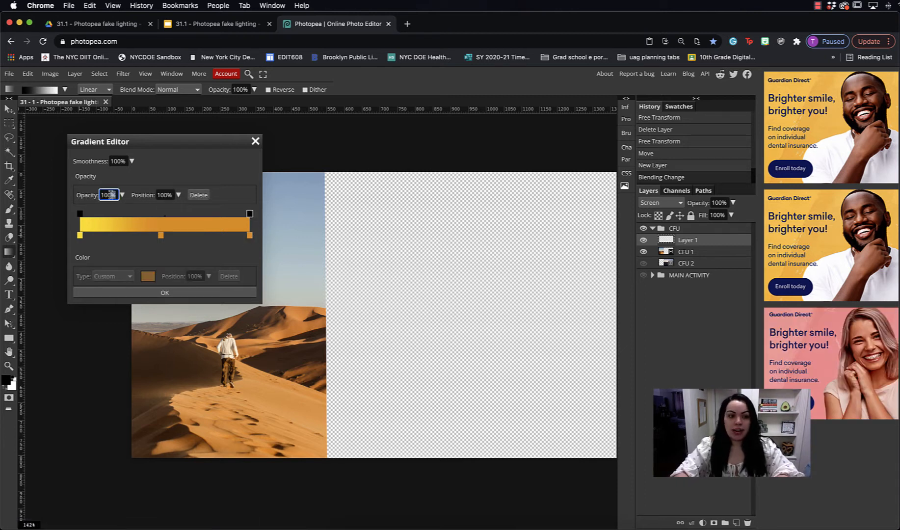
{"action": "left_click", "coordinate": [186, 294]}
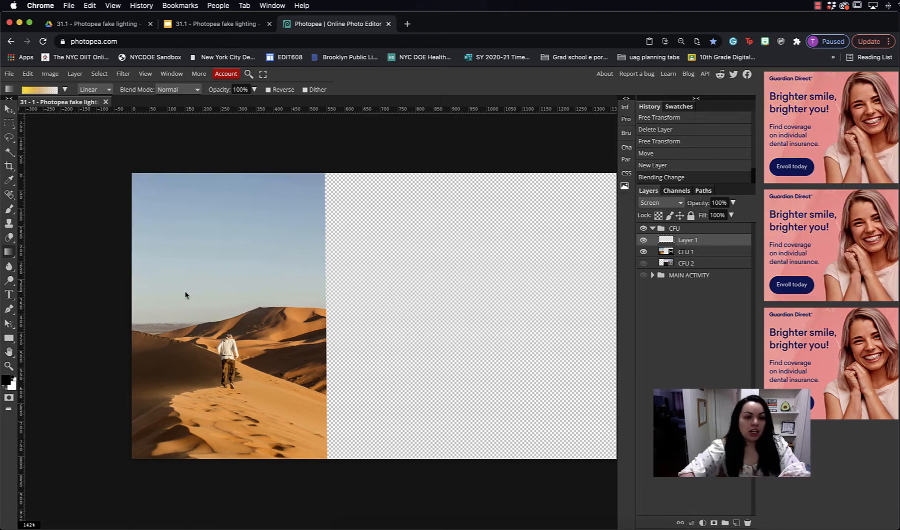
Step: Set the gradient type to Radial and draw a glow from the desert sky's upper-right corner towards the walking person
{"action": "left_click", "coordinate": [105, 89]}
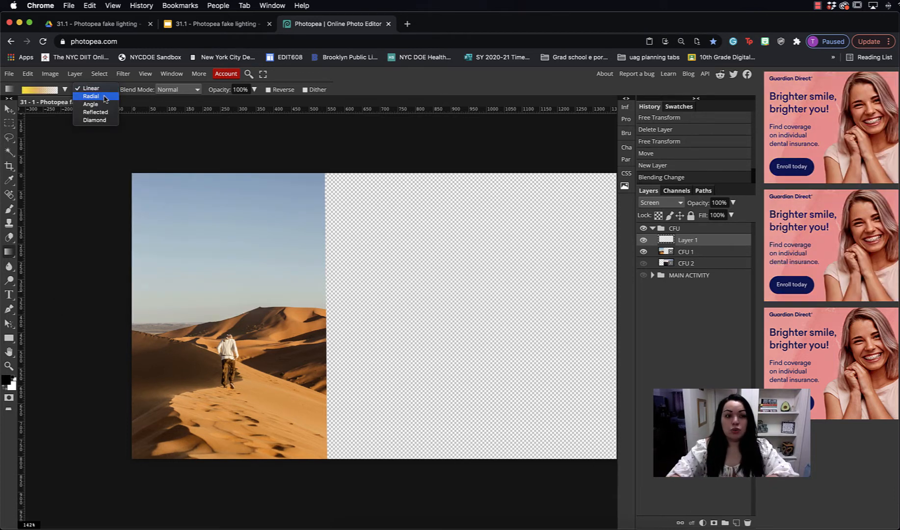
{"action": "left_click", "coordinate": [106, 97]}
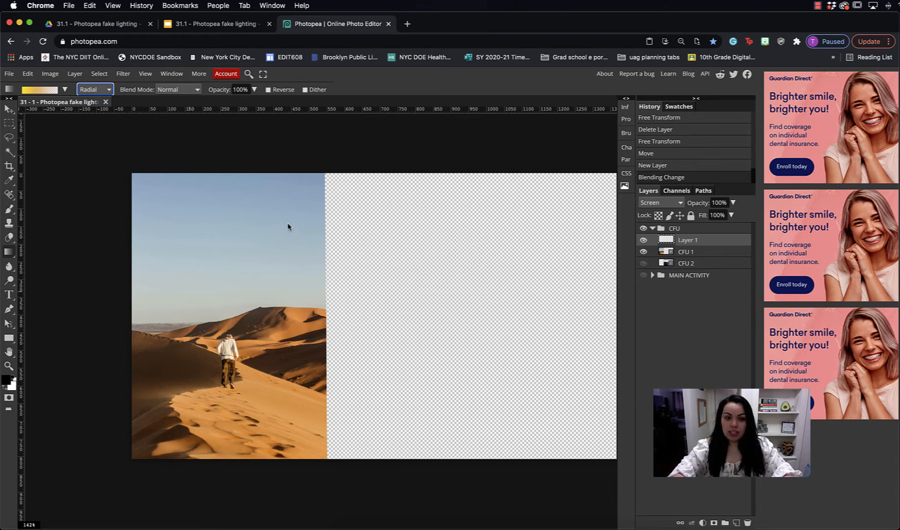
{"action": "scroll", "coordinate": [285, 227], "scroll_direction": "right", "scroll_amount": 1}
{"action": "left_click_drag", "start_coordinate": [301, 191], "coordinate": [241, 295]}
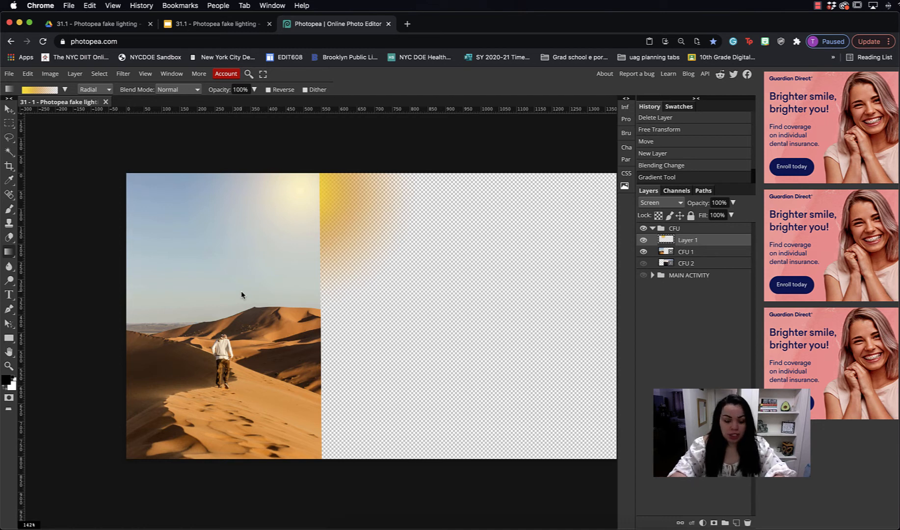
Step: Undo the last gradient and draw a radial one from the desert sky's upper-left corner instead
{"action": "key", "text": "super+z"}
{"action": "left_click_drag", "start_coordinate": [139, 187], "coordinate": [207, 275]}
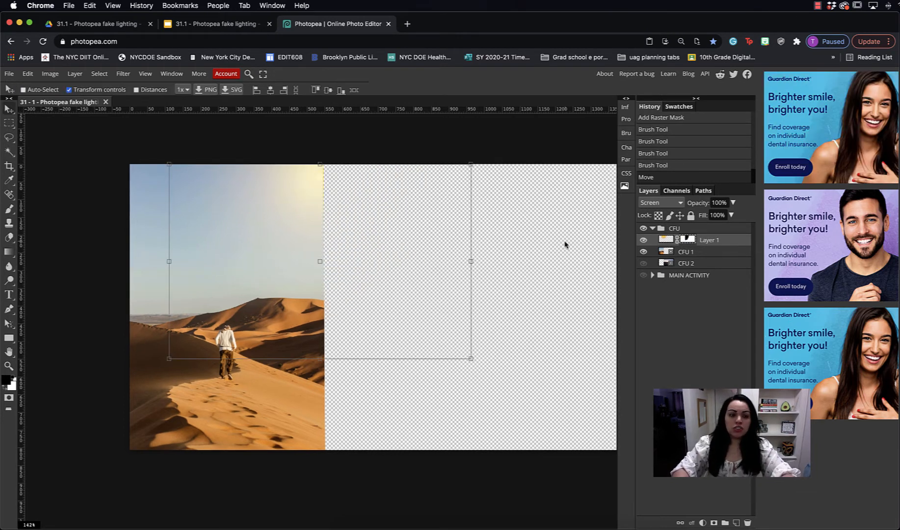
Step: Show the CFU 2 road layer beside the desert photo
{"action": "scroll", "coordinate": [543, 201], "scroll_direction": "left", "scroll_amount": 1}
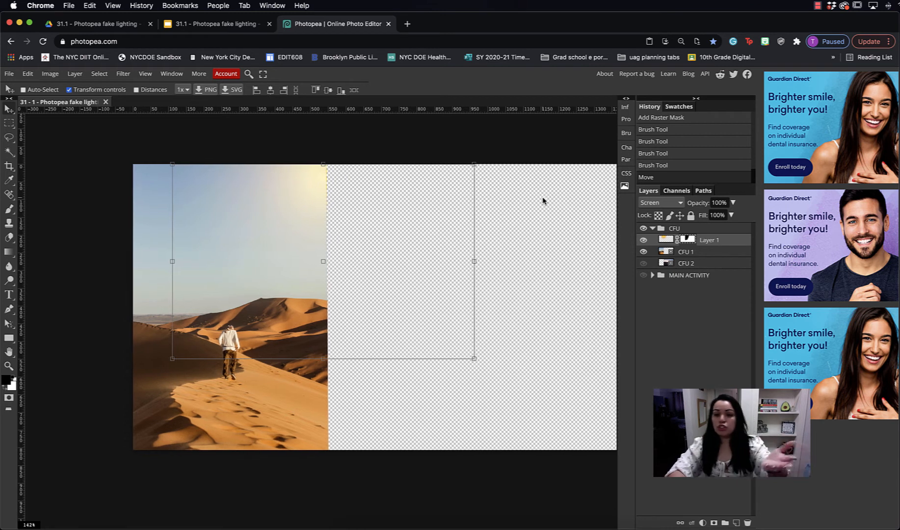
{"action": "left_click", "coordinate": [643, 264]}
{"action": "scroll", "coordinate": [586, 276], "scroll_direction": "right", "scroll_amount": 5}
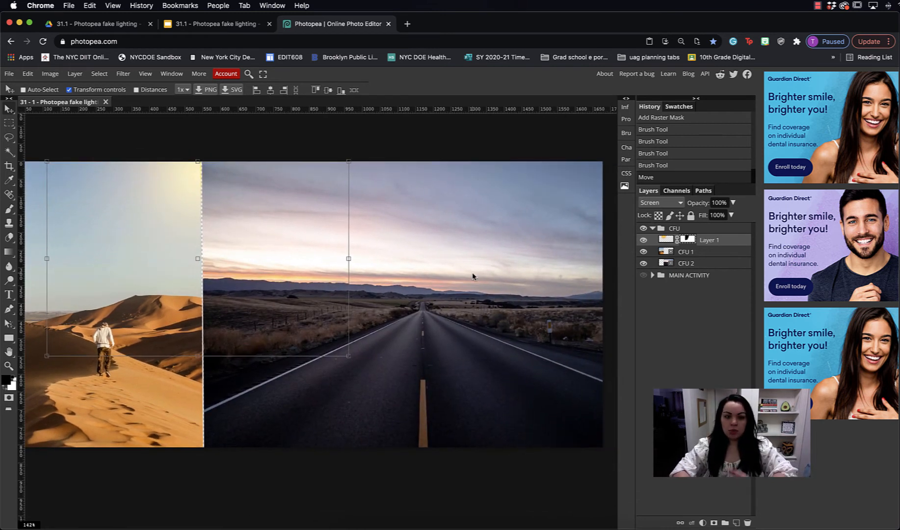
Step: Hide the CFU group, and show and expand the MAIN ACTIVITY group
{"action": "left_click", "coordinate": [643, 229]}
{"action": "left_click", "coordinate": [644, 276]}
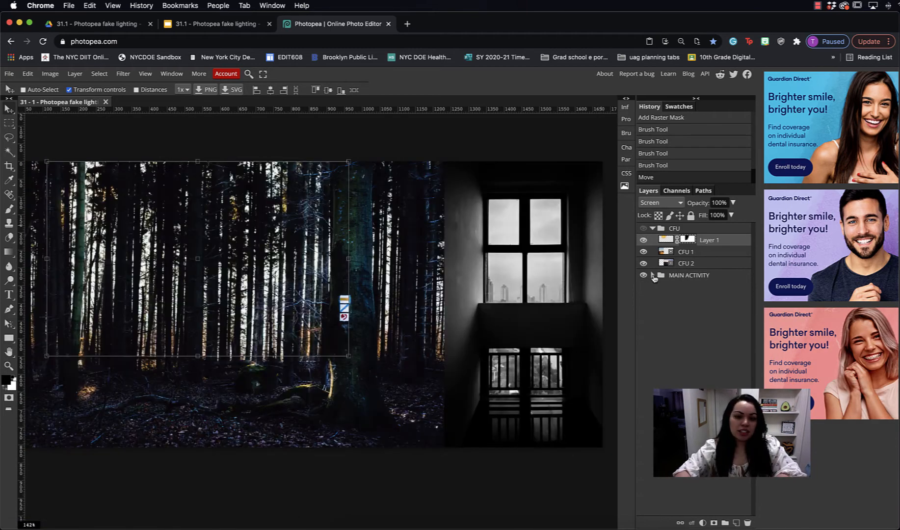
{"action": "left_click", "coordinate": [652, 275]}
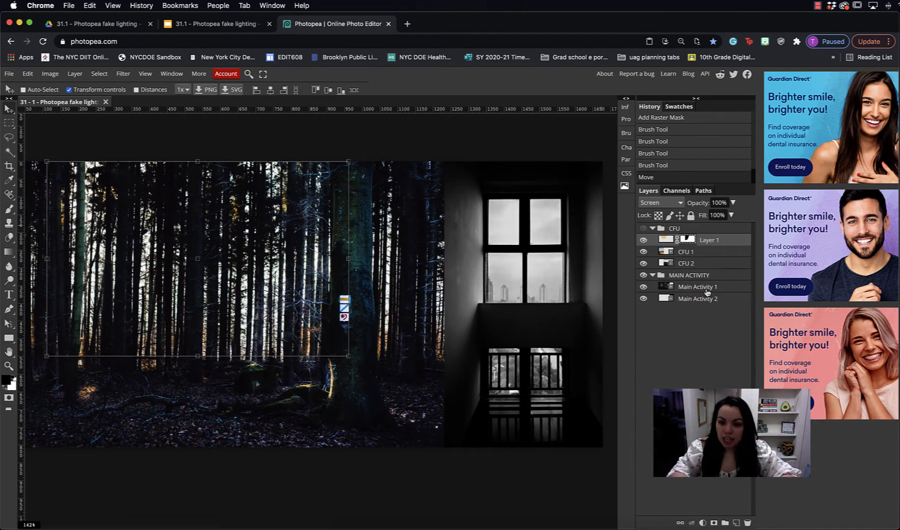
Step: Select the Main Activity 1 forest layer and hide the Main Activity 2 layer
{"action": "left_click", "coordinate": [708, 292]}
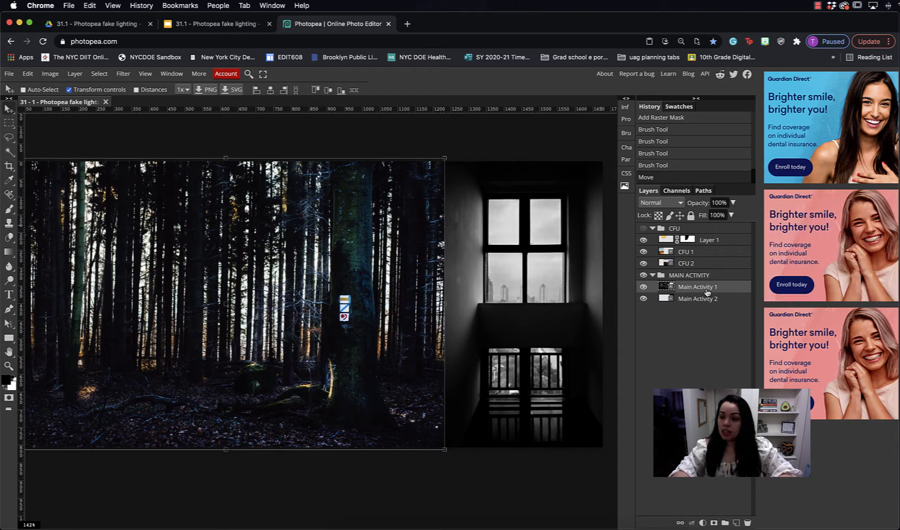
{"action": "left_click", "coordinate": [644, 298]}
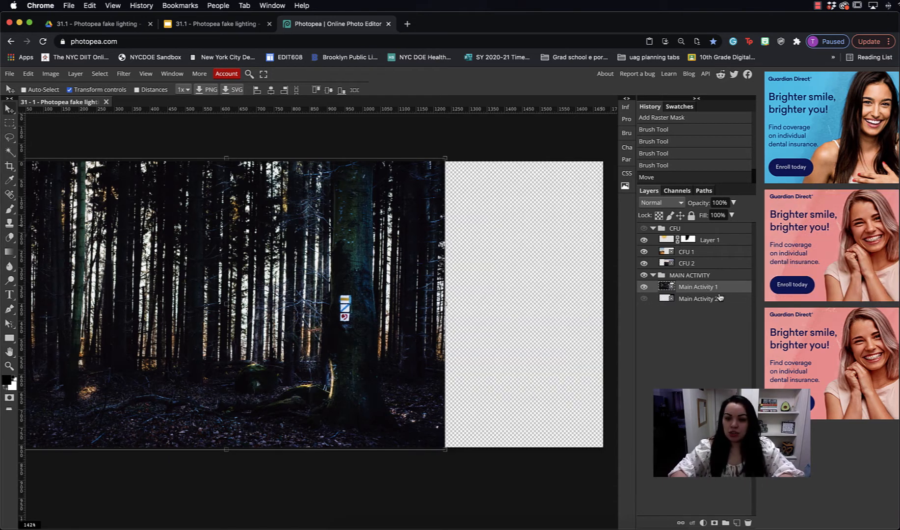
{"action": "left_click_drag", "start_coordinate": [478, 255], "coordinate": [512, 256]}
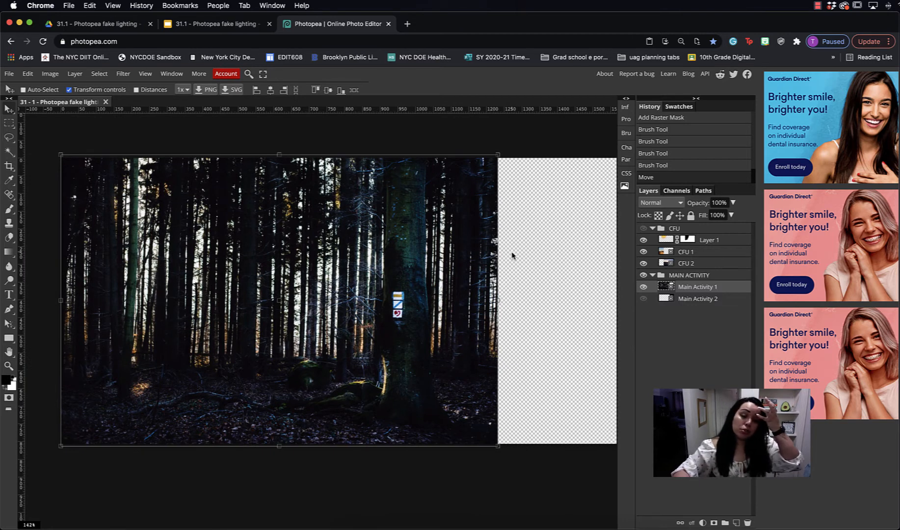
{"action": "scroll", "coordinate": [525, 277], "scroll_direction": "right", "scroll_amount": 1}
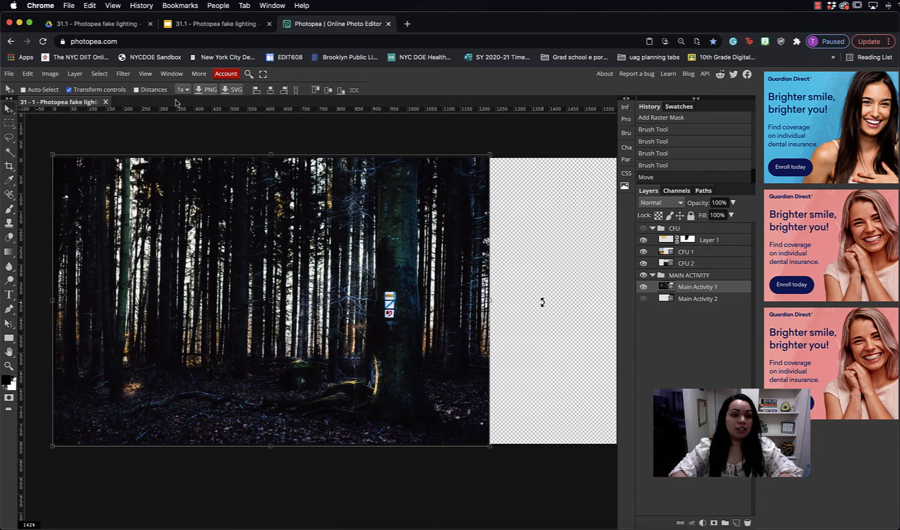
Step: Start a Color Range selection on the forest layer in Replace mode, sampling the bright light between the trees at fuzziness 40
{"action": "left_click", "coordinate": [99, 74]}
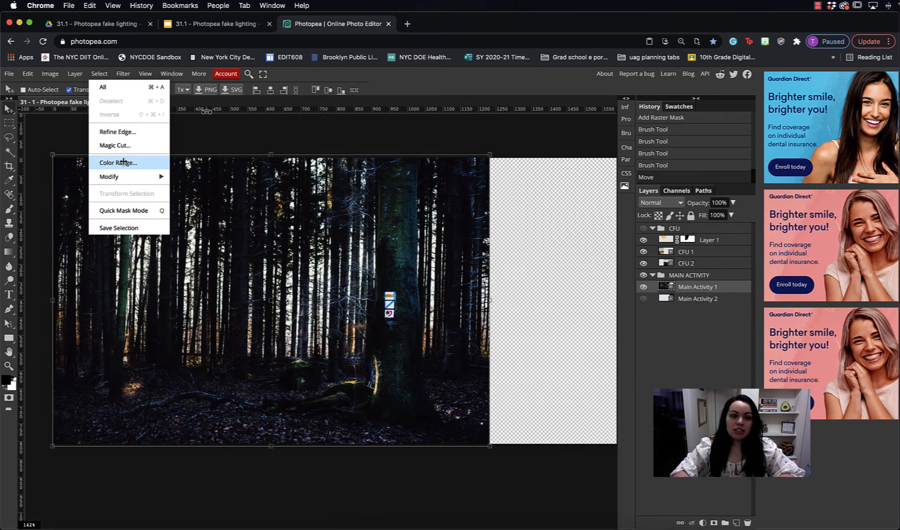
{"action": "left_click", "coordinate": [124, 163]}
{"action": "left_click_drag", "start_coordinate": [131, 143], "coordinate": [504, 219]}
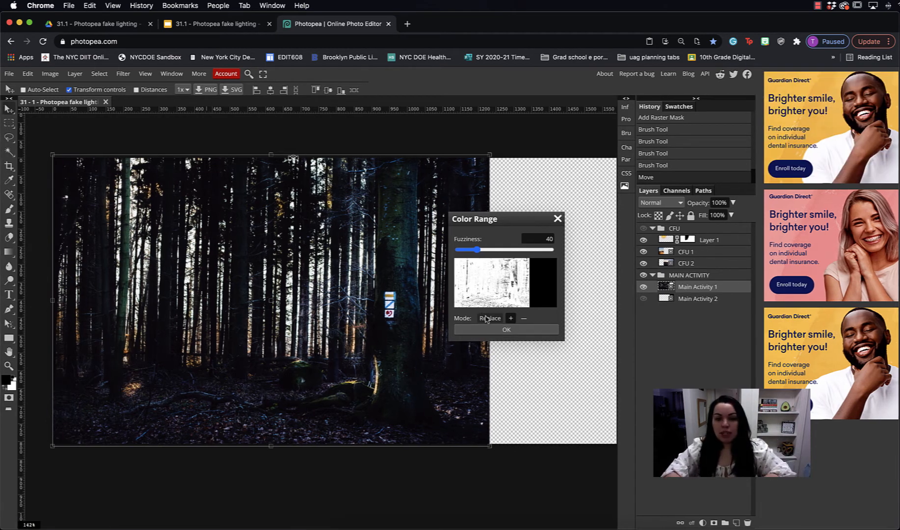
{"action": "left_click", "coordinate": [486, 319]}
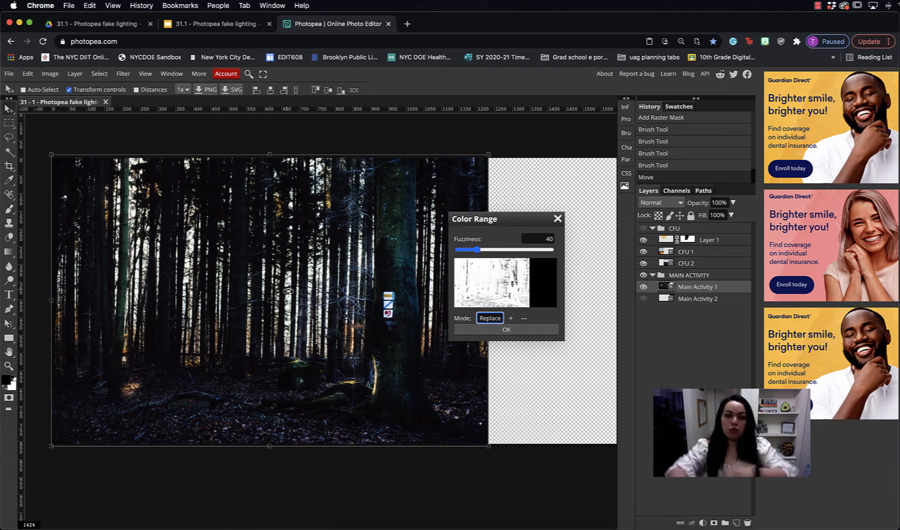
{"action": "key", "text": "super+plus"}
{"action": "key", "text": "super+plus"}
{"action": "key", "text": "super+plus"}
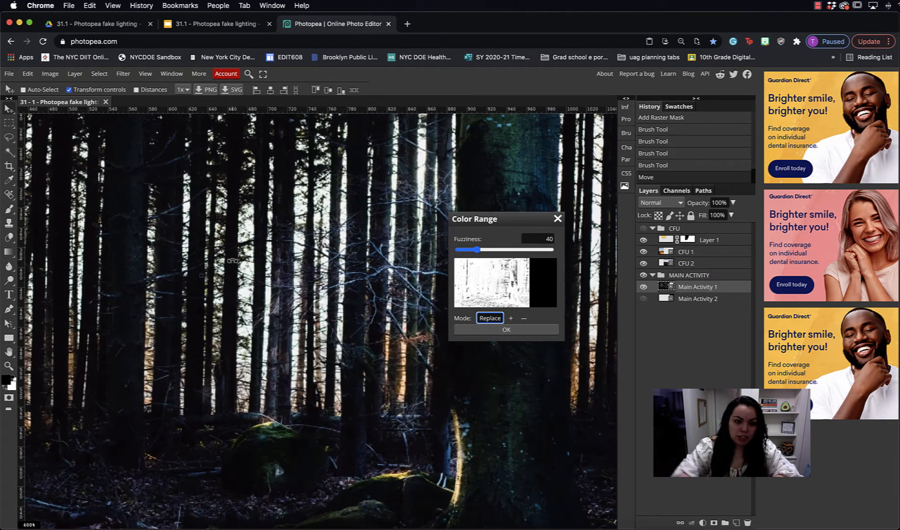
{"action": "left_click", "coordinate": [299, 190]}
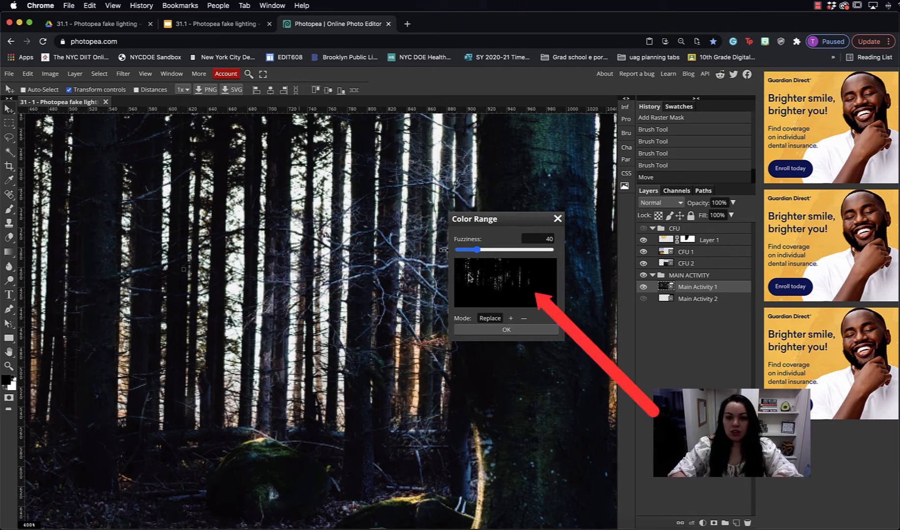
Step: Add a second bright sample from the gap beside the large trunk and apply the Color Range selection
{"action": "left_click", "coordinate": [510, 319]}
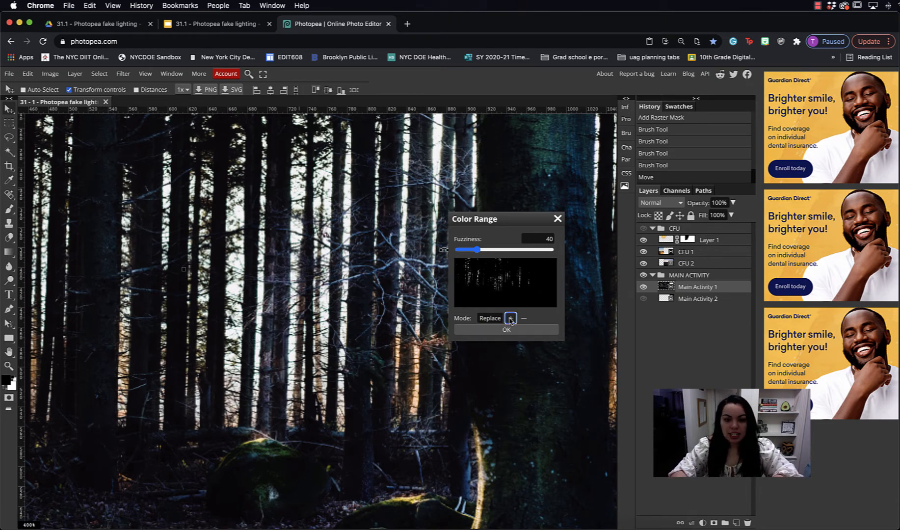
{"action": "left_click", "coordinate": [435, 147]}
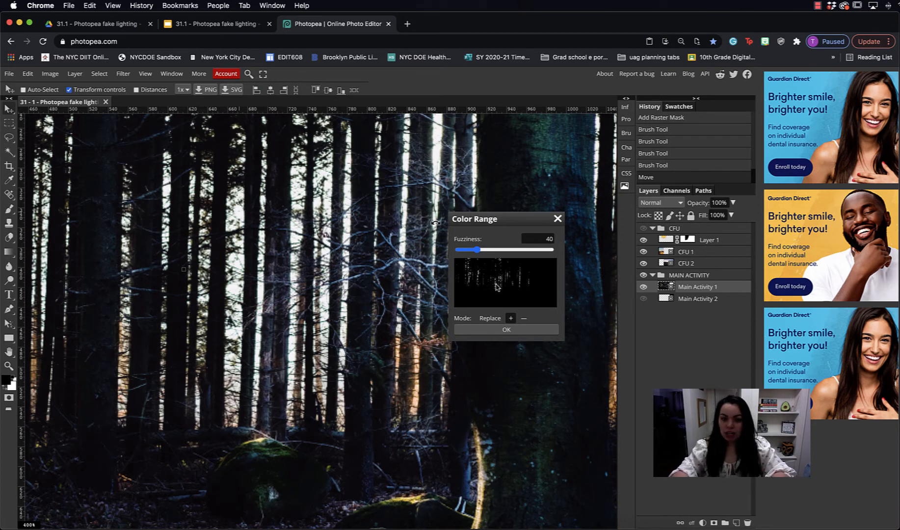
{"action": "left_click", "coordinate": [506, 329]}
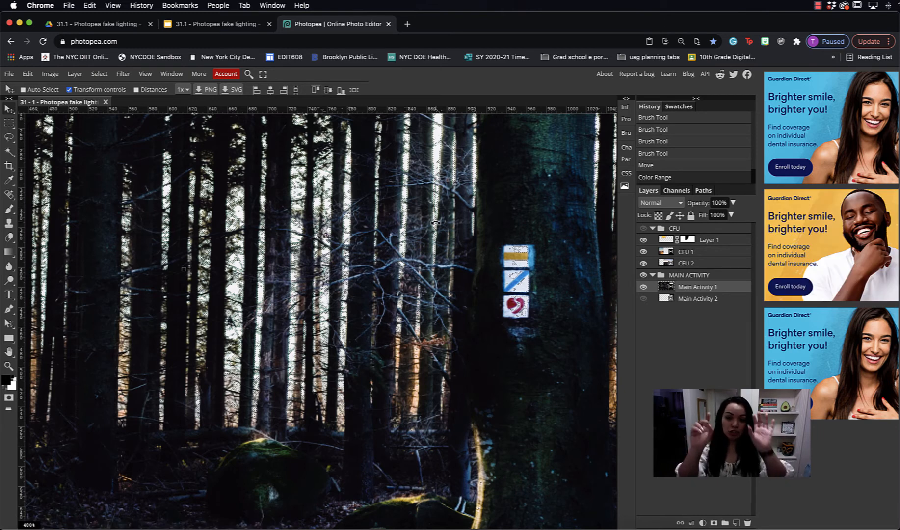
Step: Copy the selected highlights to a new layer and check them with the Main Activity 1 layer briefly hidden
{"action": "key", "text": "super+j"}
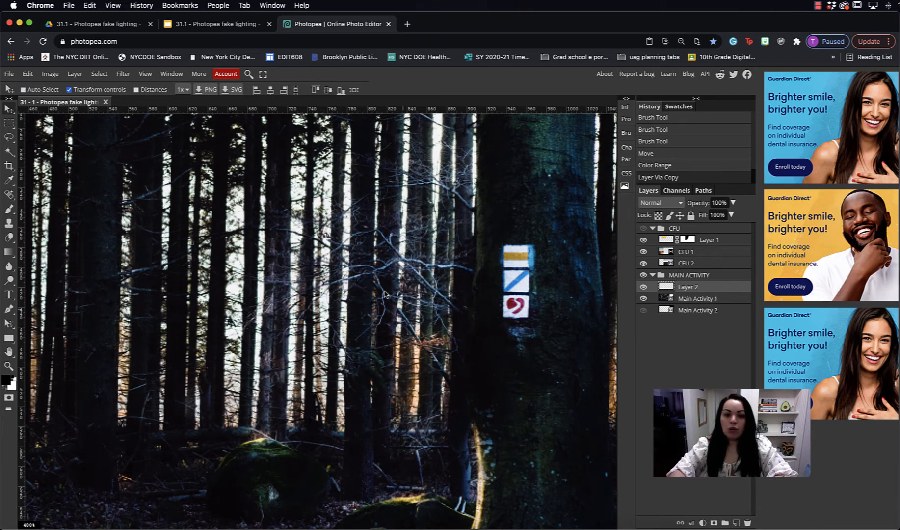
{"action": "left_click", "coordinate": [644, 299]}
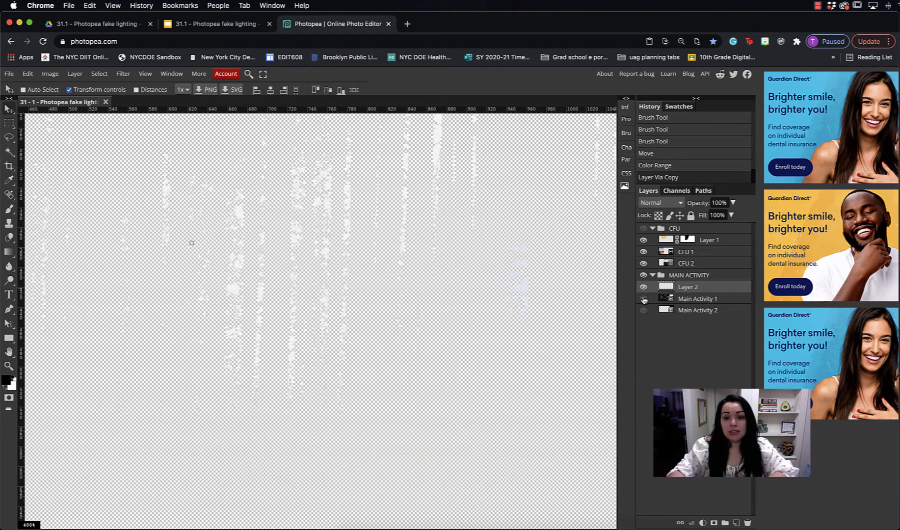
{"action": "left_click", "coordinate": [644, 299]}
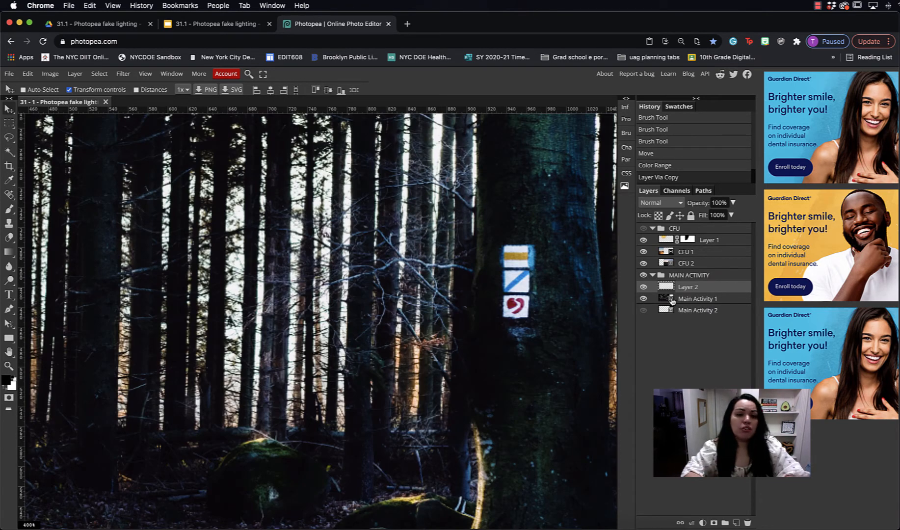
Step: Apply a Radial Blur to the highlights layer with an amount of 100 in Zoom mode
{"action": "key", "text": "super+minus"}
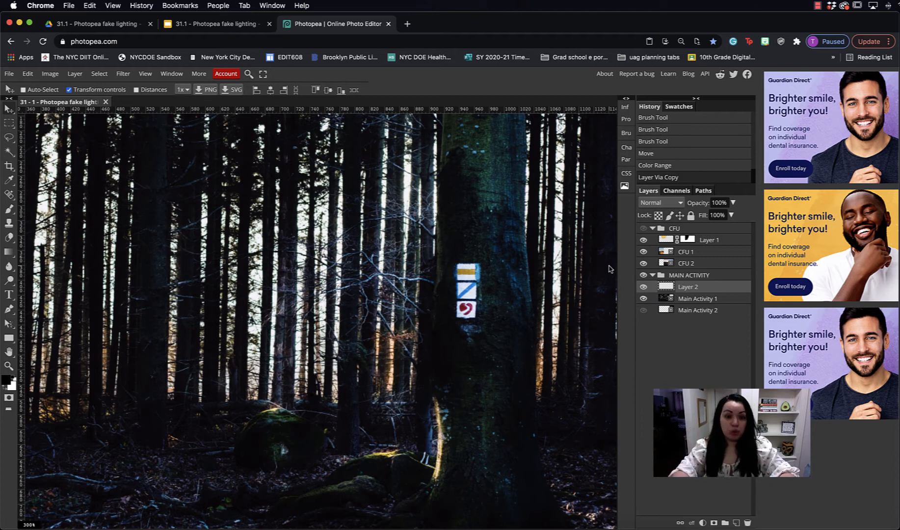
{"action": "left_click", "coordinate": [123, 73]}
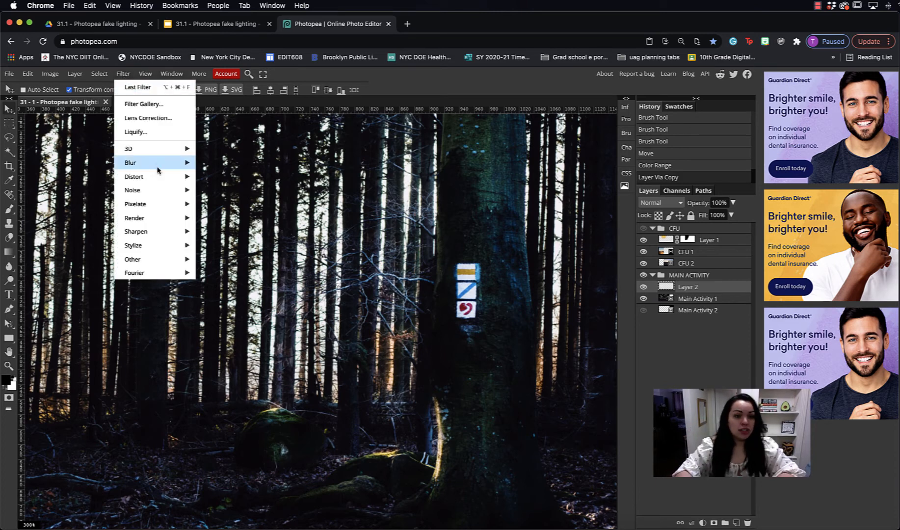
{"action": "mouse_move", "coordinate": [157, 170]}
{"action": "left_click", "coordinate": [227, 259]}
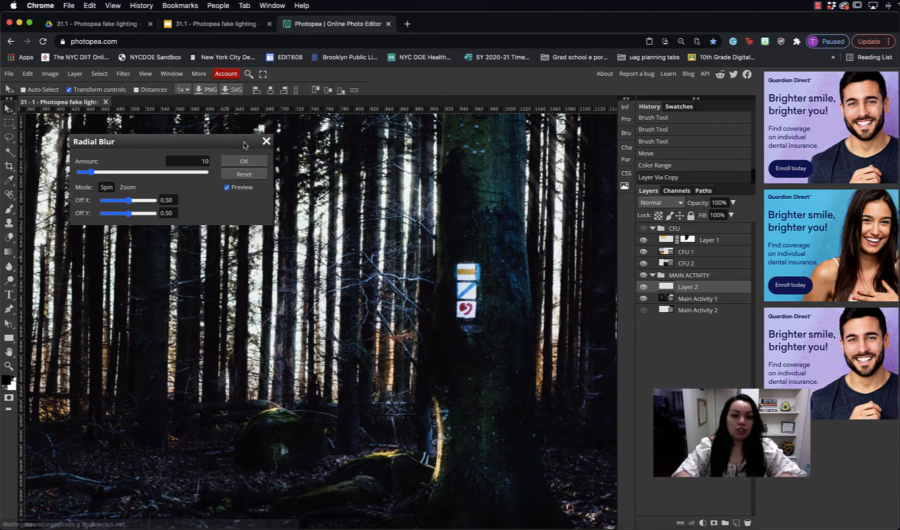
{"action": "left_click_drag", "start_coordinate": [244, 144], "coordinate": [535, 221]}
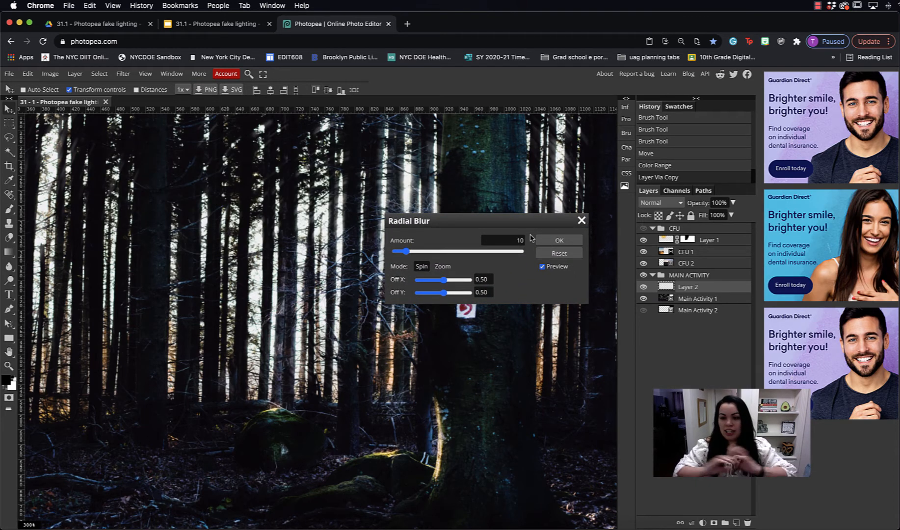
{"action": "left_click_drag", "start_coordinate": [514, 240], "coordinate": [533, 238]}
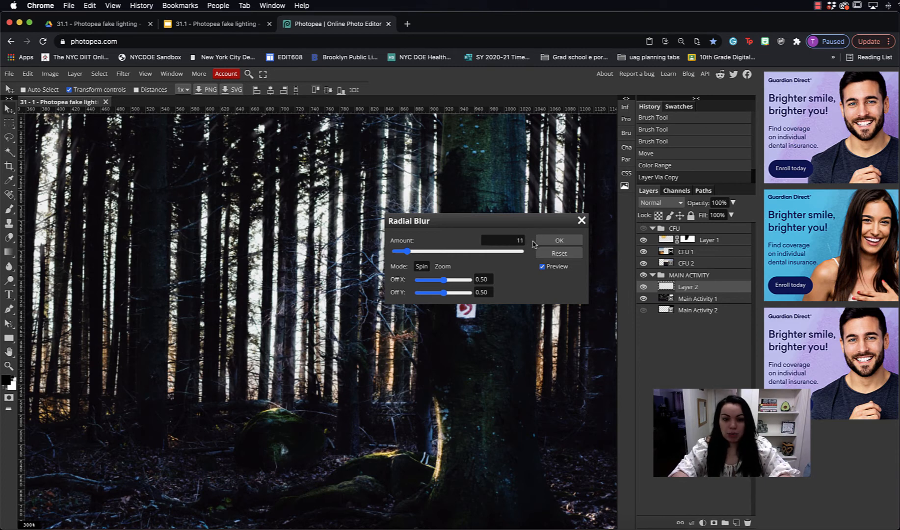
{"action": "type", "text": "12"}
{"action": "key", "text": "BackSpace"}
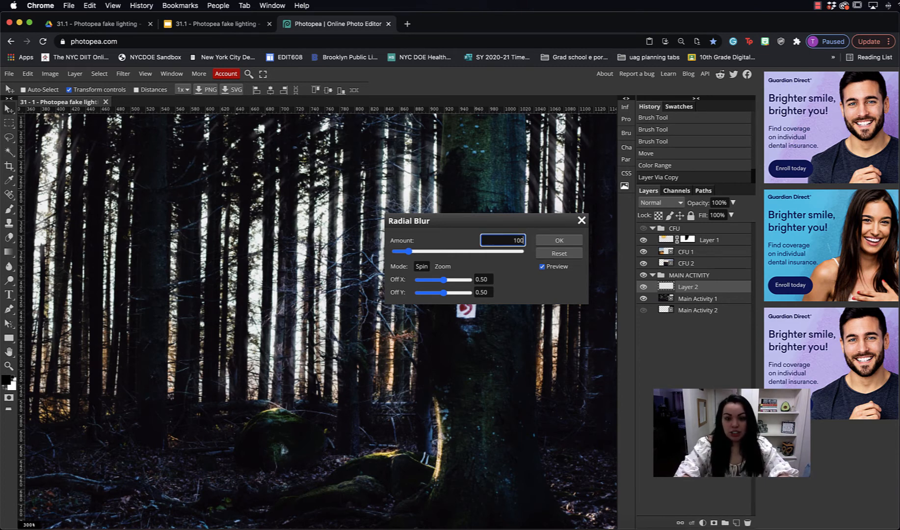
{"action": "type", "text": "00"}
{"action": "key", "text": "Return"}
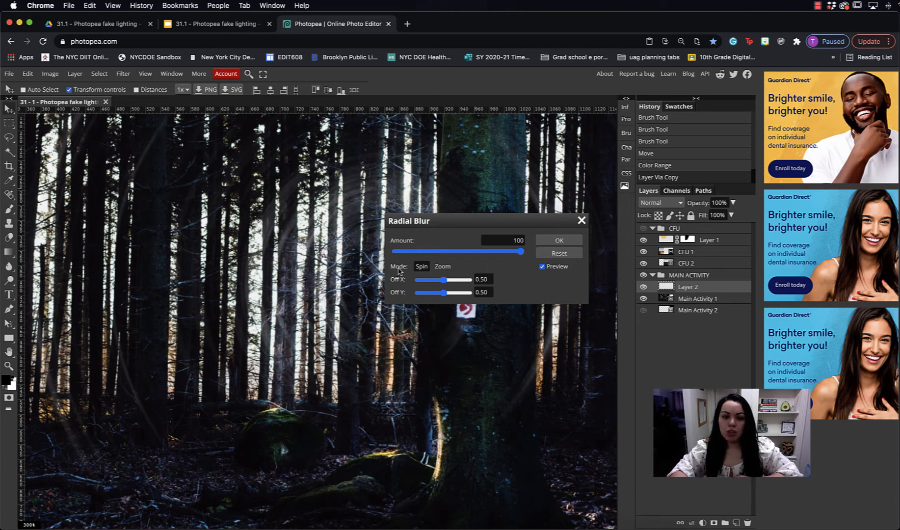
{"action": "left_click", "coordinate": [443, 266]}
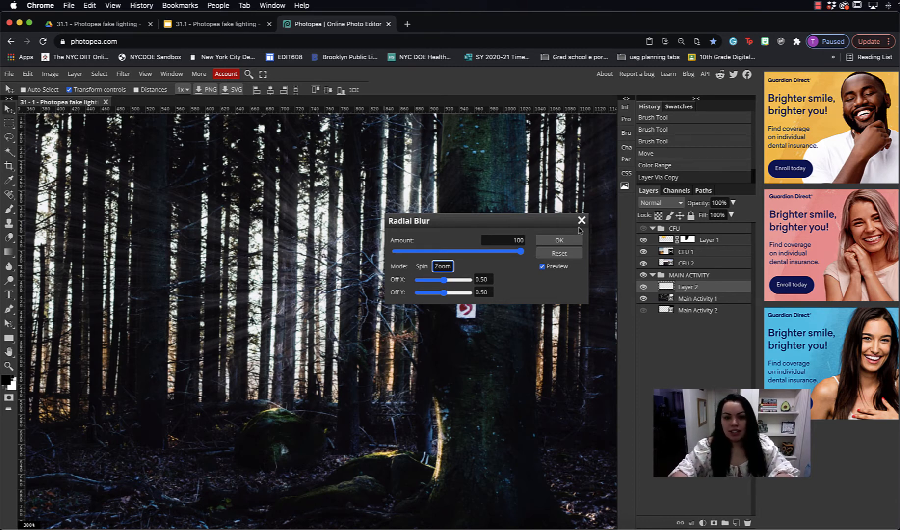
{"action": "left_click", "coordinate": [568, 240]}
Step: Duplicate the blurred highlights layer twice to strengthen the light rays
{"action": "key", "text": "super+minus"}
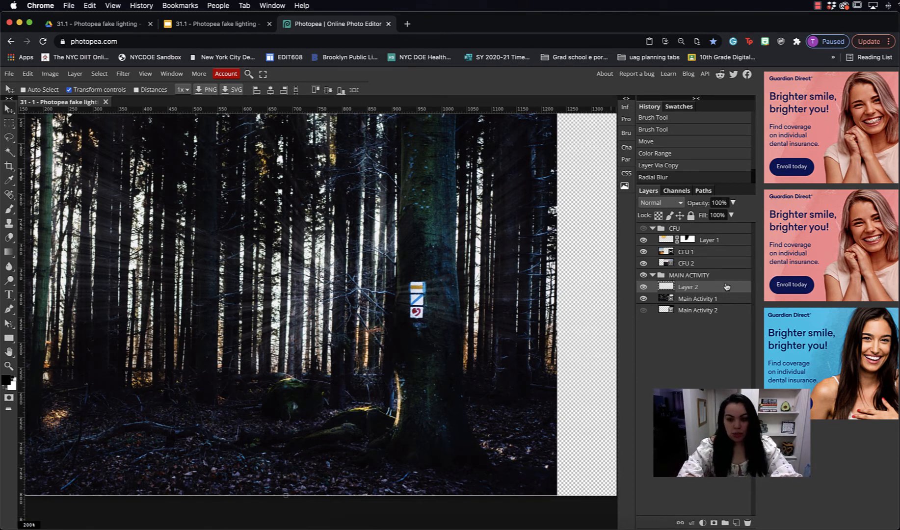
{"action": "key", "text": "super+j"}
{"action": "key", "text": "super+j"}
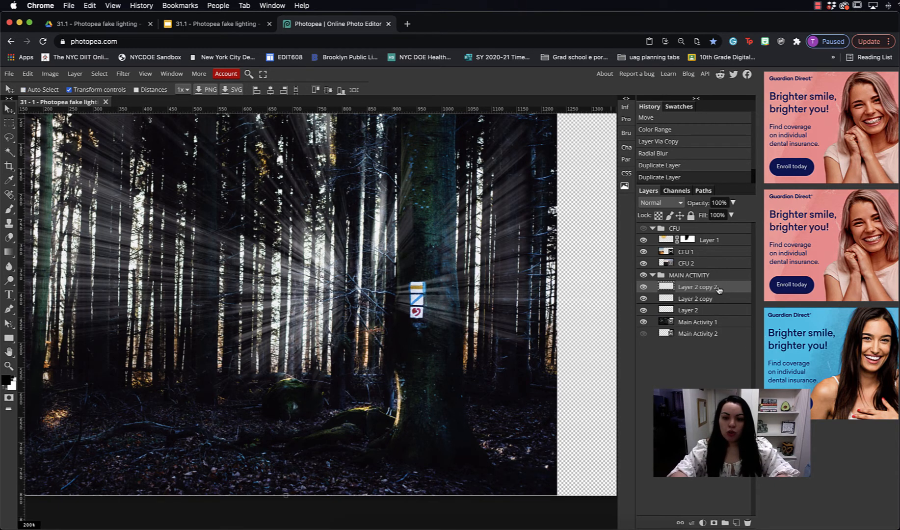
Step: Convert Layer 2 and its two copies into one smart object, and compare the forest with the rays hidden and shown
{"action": "left_click", "coordinate": [709, 312], "text": "shift"}
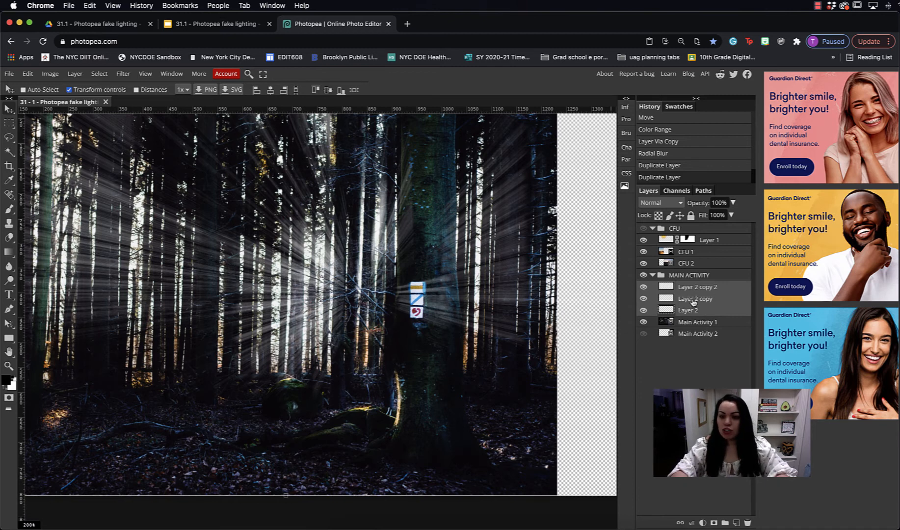
{"action": "right_click", "coordinate": [694, 302]}
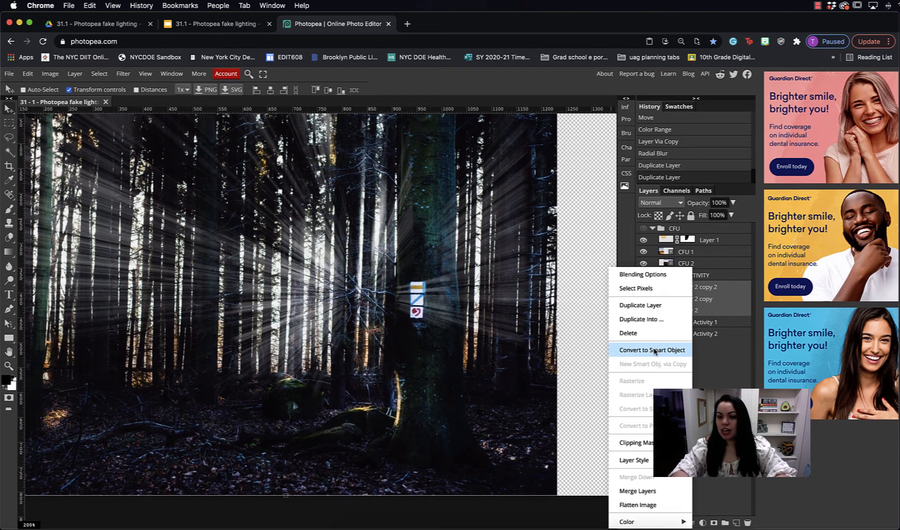
{"action": "left_click", "coordinate": [730, 309]}
{"action": "left_click", "coordinate": [732, 288], "text": "shift"}
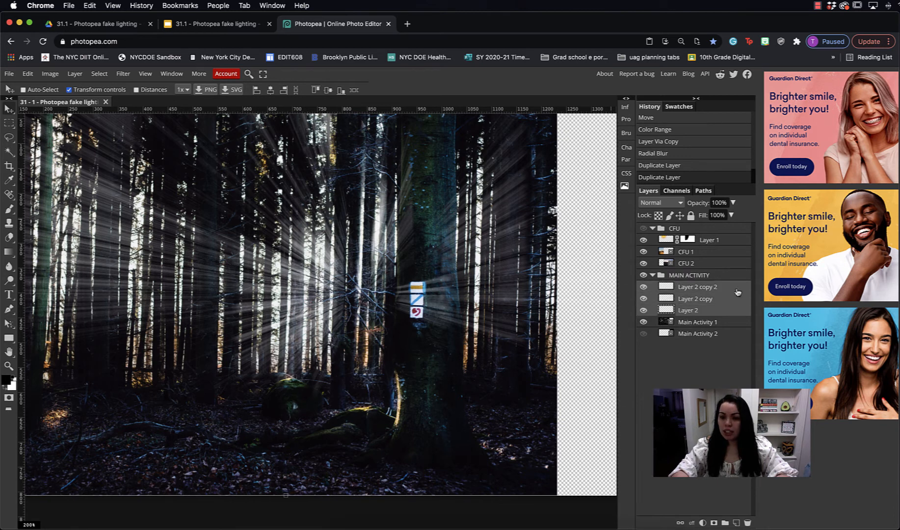
{"action": "left_click", "coordinate": [75, 74]}
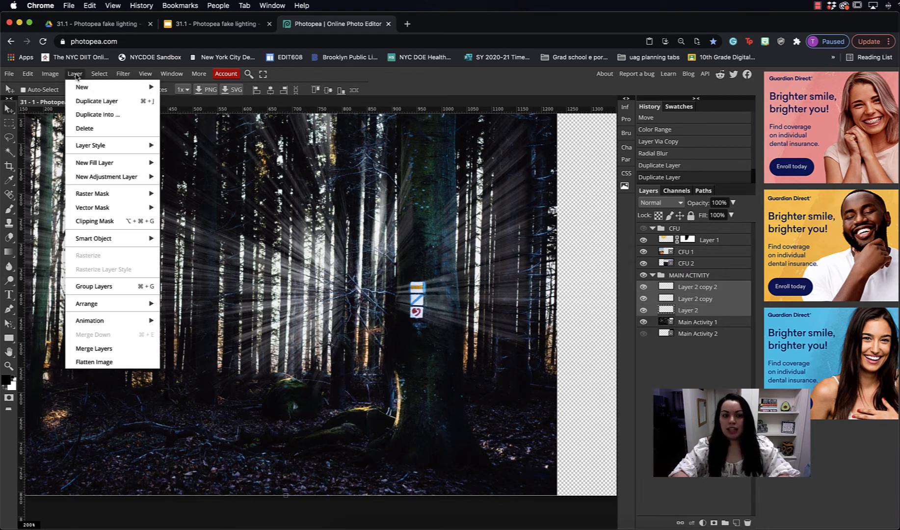
{"action": "mouse_move", "coordinate": [117, 239]}
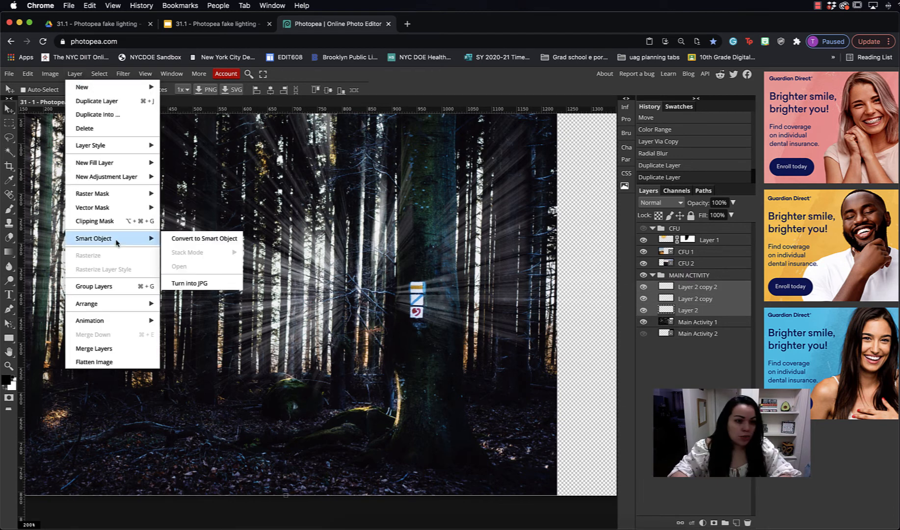
{"action": "left_click", "coordinate": [189, 242]}
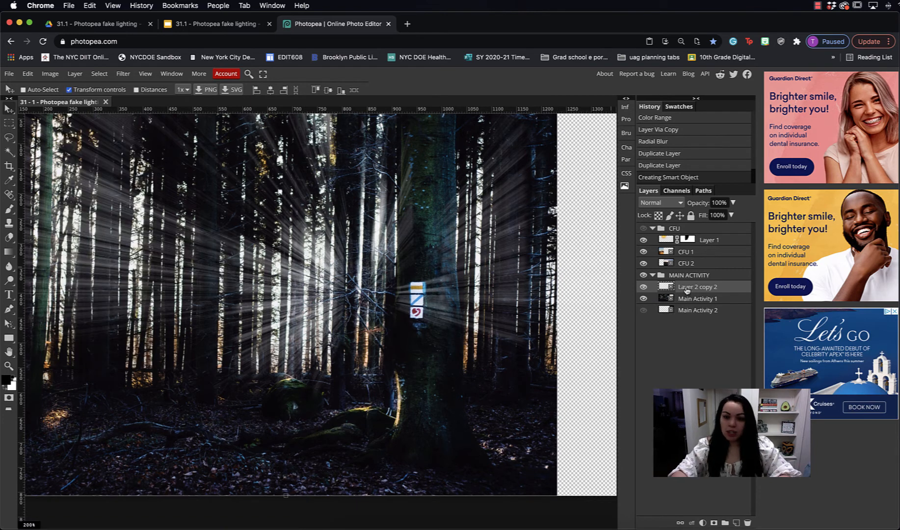
{"action": "left_click", "coordinate": [644, 287]}
{"action": "left_click", "coordinate": [643, 287]}
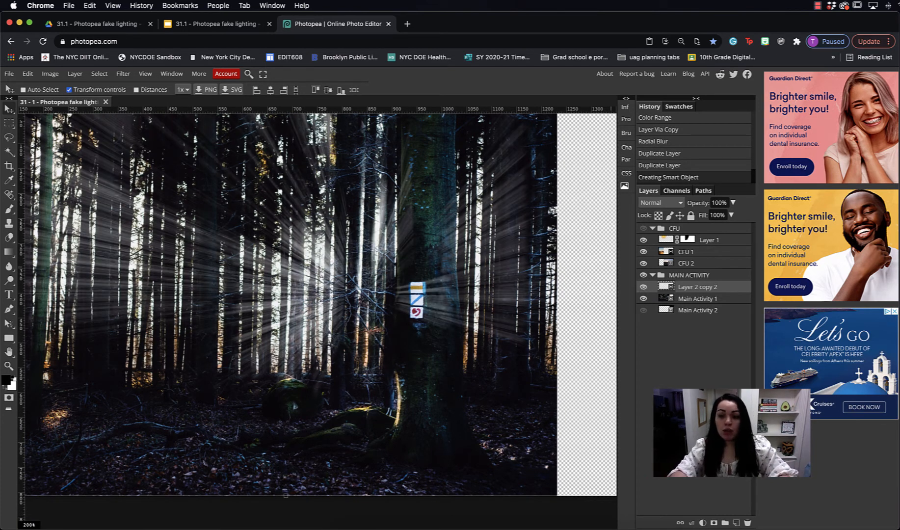
Step: Duplicate the light rays smart object and apply a Gaussian Blur with a 58.0 px radius to the copy
{"action": "key", "text": "super+j"}
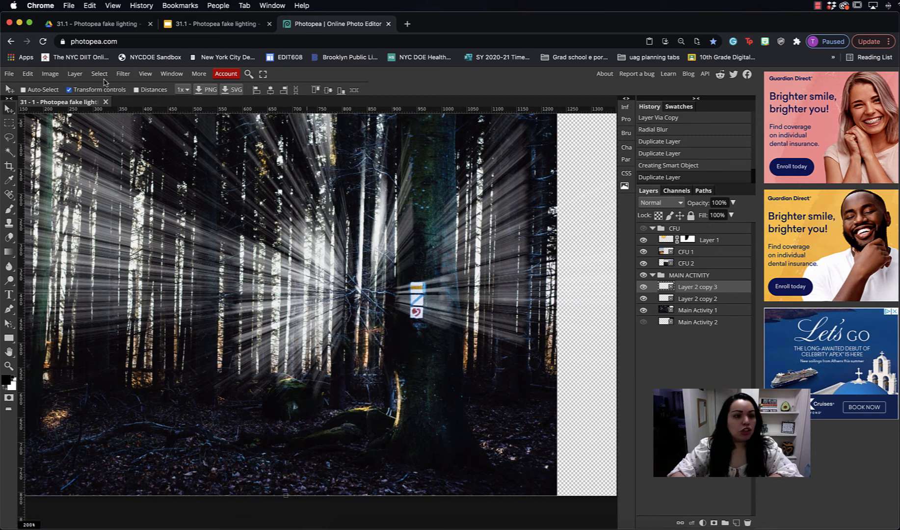
{"action": "left_click", "coordinate": [124, 74]}
{"action": "mouse_move", "coordinate": [161, 165]}
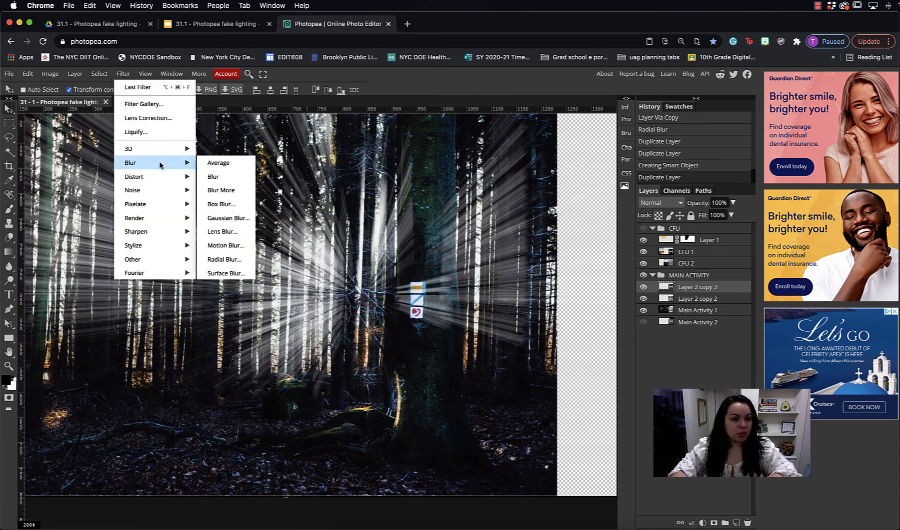
{"action": "left_click", "coordinate": [236, 223]}
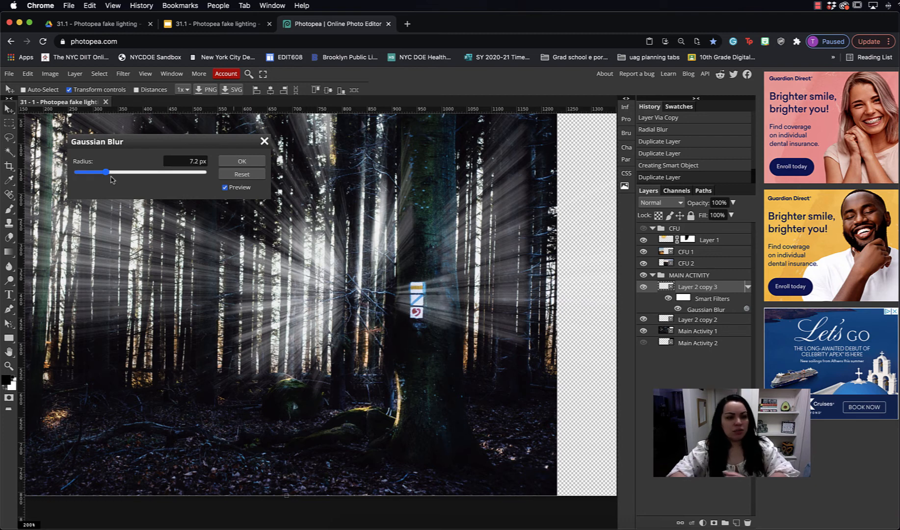
{"action": "left_click_drag", "start_coordinate": [106, 173], "coordinate": [139, 173]}
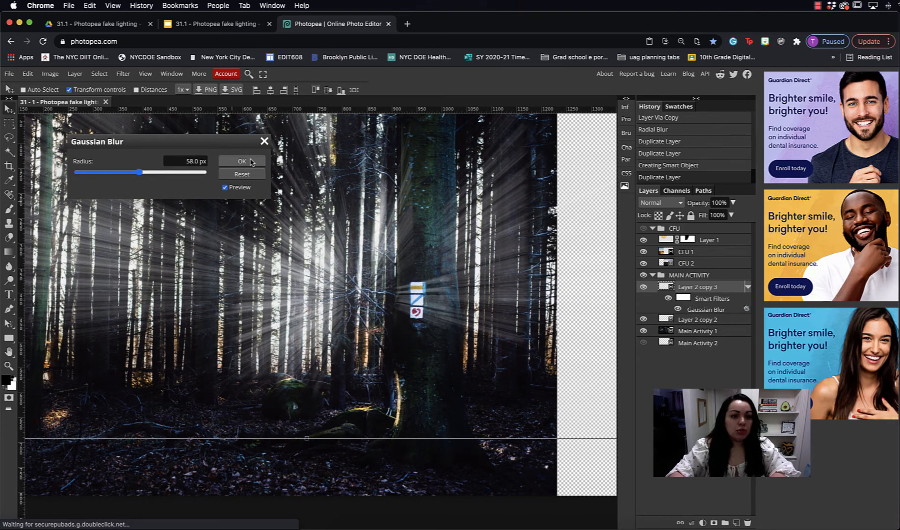
{"action": "left_click", "coordinate": [242, 162]}
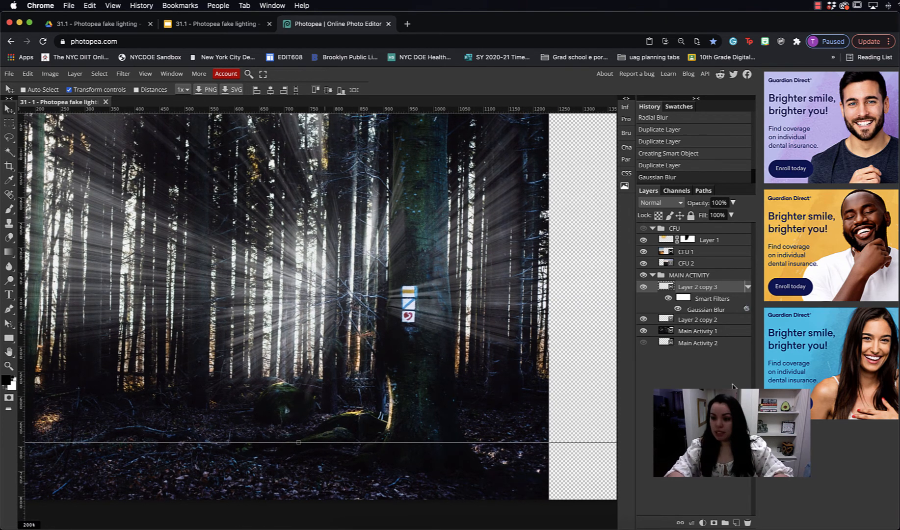
Step: Lower the opacity of the Gaussian-blurred light rays copy, Layer 2 copy 3, to 30%
{"action": "left_click", "coordinate": [720, 203]}
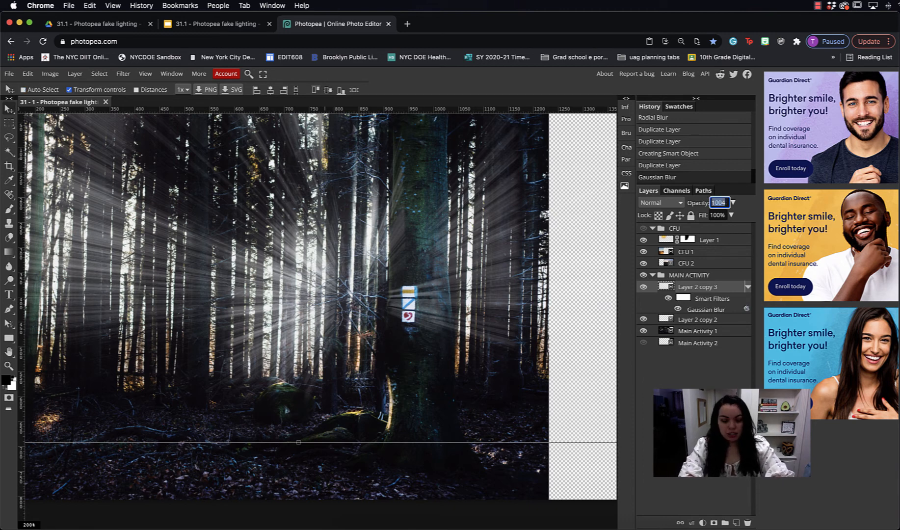
{"action": "type", "text": "30"}
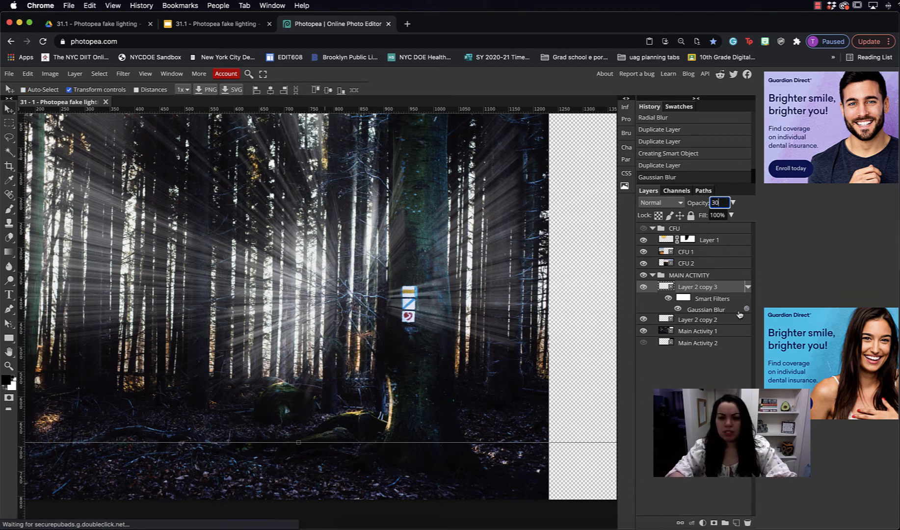
{"action": "key", "text": "Return"}
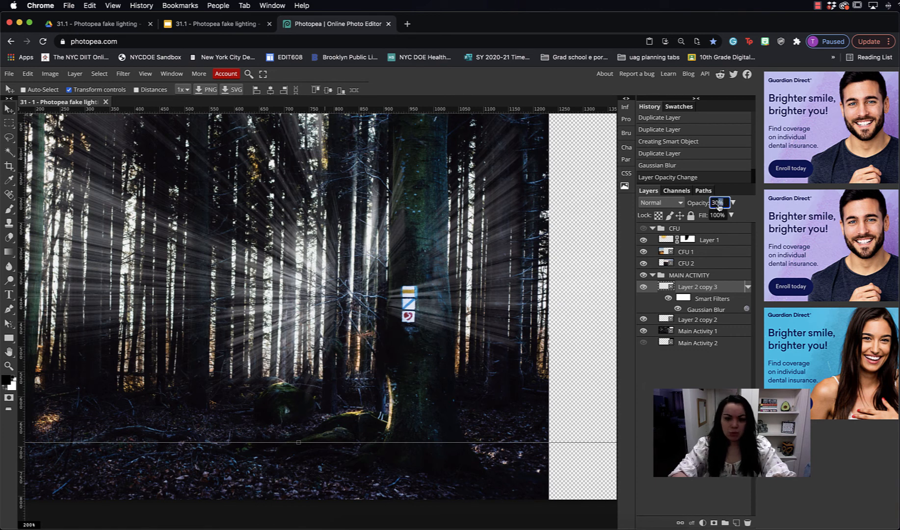
Step: Set the opacity of Layer 2 copy 2 to 30%, and compare the forest with Layer 2 copy 3 hidden and shown
{"action": "left_click", "coordinate": [699, 319]}
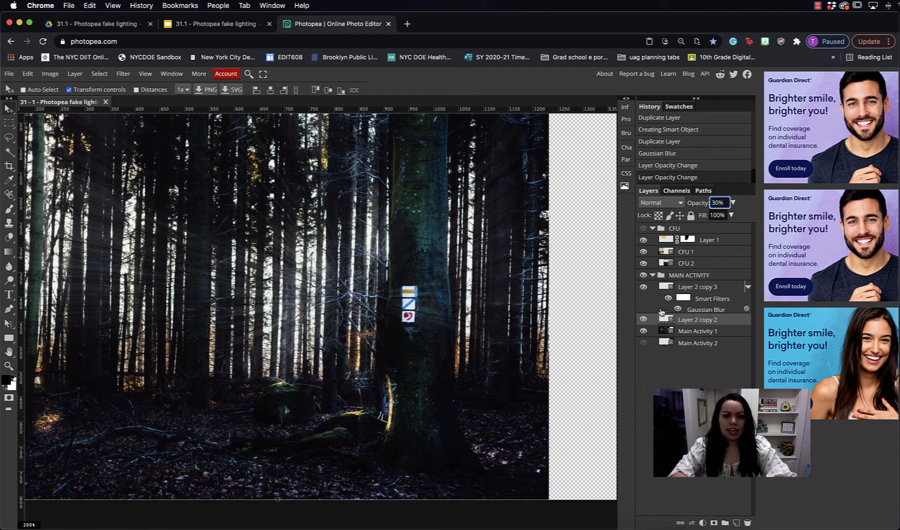
{"action": "left_click", "coordinate": [643, 288]}
{"action": "left_click", "coordinate": [646, 288]}
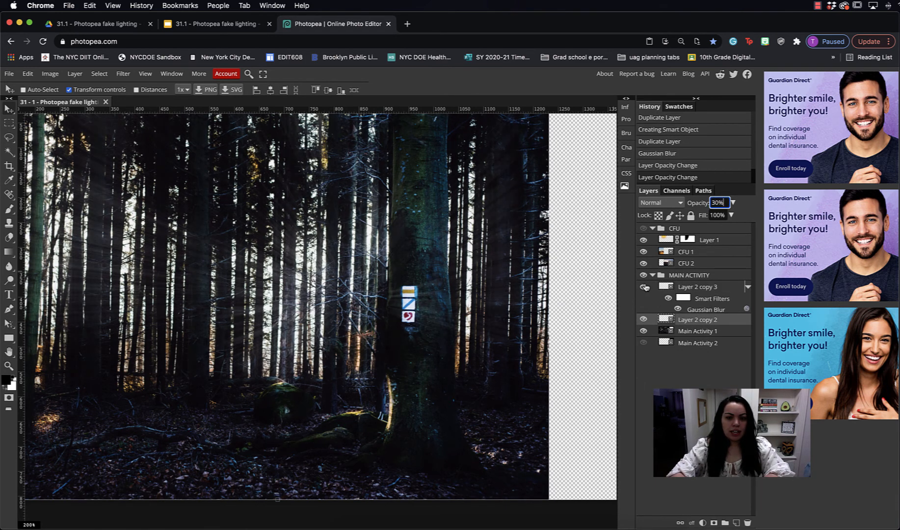
Step: Show and select the Main Activity 2 window photo beside the forest, and collapse the MAIN ACTIVITY layer group
{"action": "key", "text": "super+minus"}
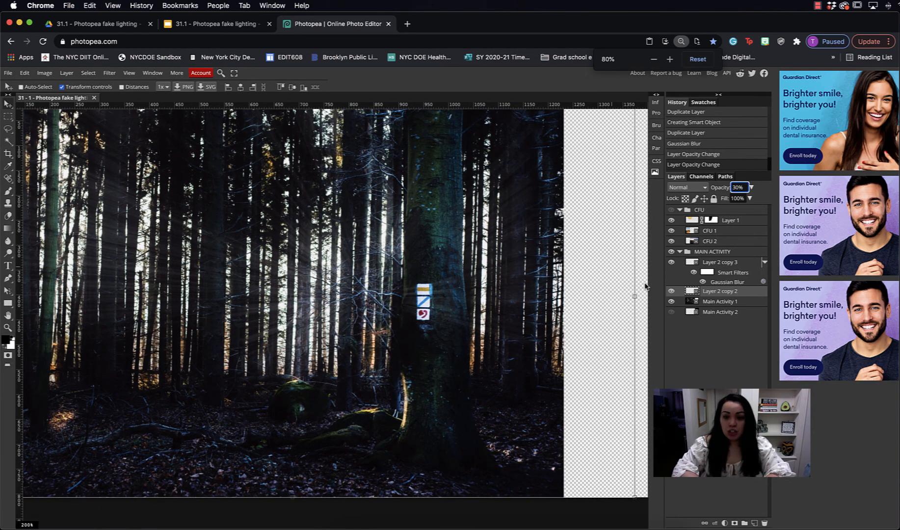
{"action": "scroll", "coordinate": [645, 287], "scroll_direction": "down", "scroll_amount": 2}
{"action": "scroll", "coordinate": [645, 287], "scroll_direction": "right", "scroll_amount": 2}
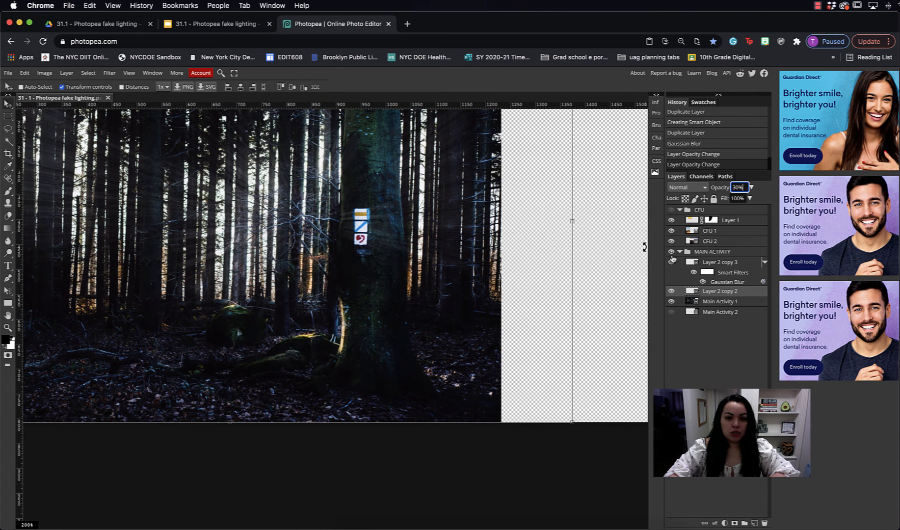
{"action": "left_click", "coordinate": [672, 312]}
{"action": "left_click", "coordinate": [720, 312]}
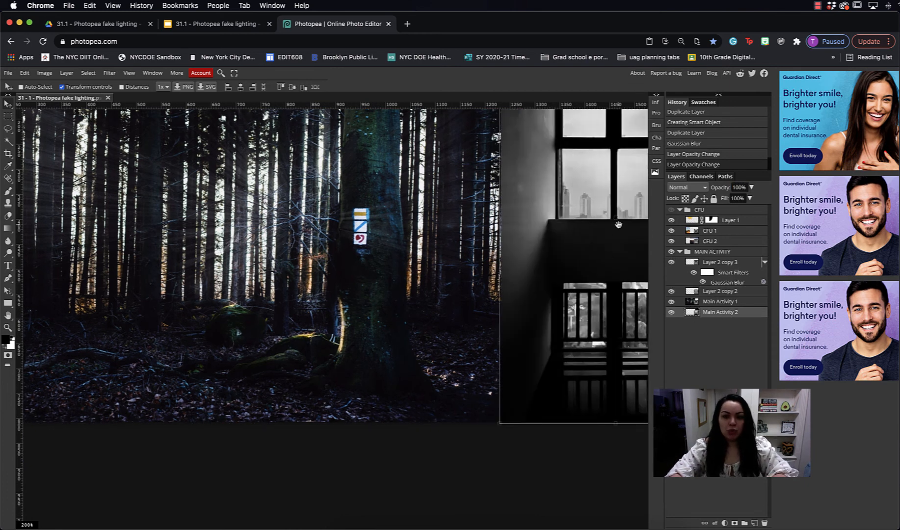
{"action": "left_click_drag", "start_coordinate": [618, 225], "coordinate": [459, 258]}
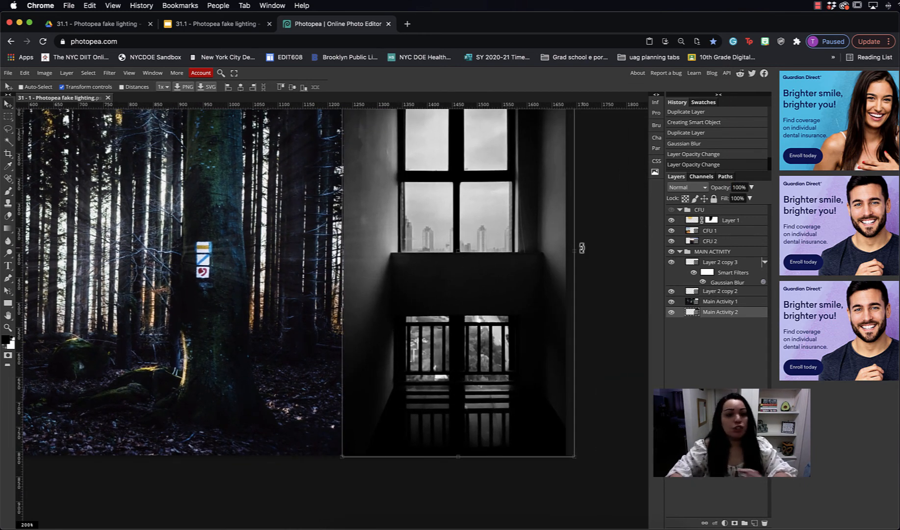
{"action": "left_click", "coordinate": [680, 252]}
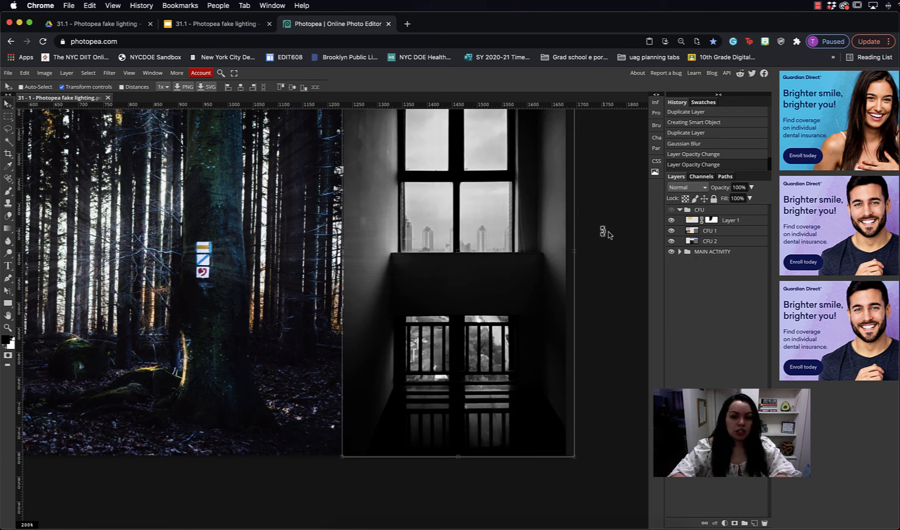
{"action": "scroll", "coordinate": [556, 241], "scroll_direction": "up", "scroll_amount": 3}
{"action": "scroll", "coordinate": [556, 241], "scroll_direction": "left", "scroll_amount": 3}
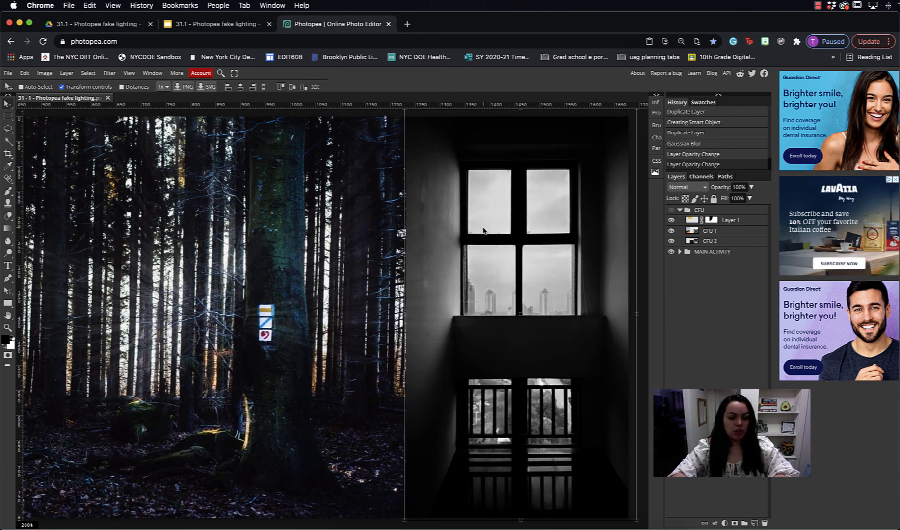